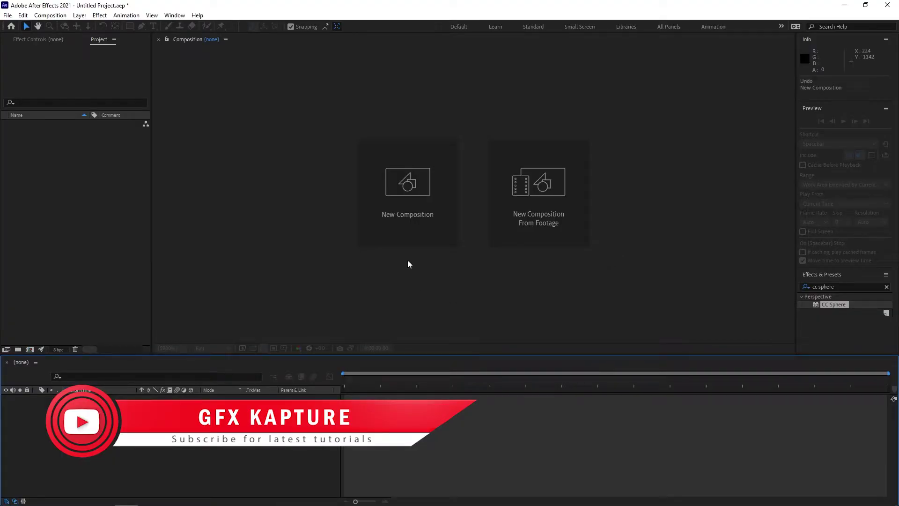
Create the 1920×1080 Comp 1 and import world-map-146505.png into the project.
click(420, 217)
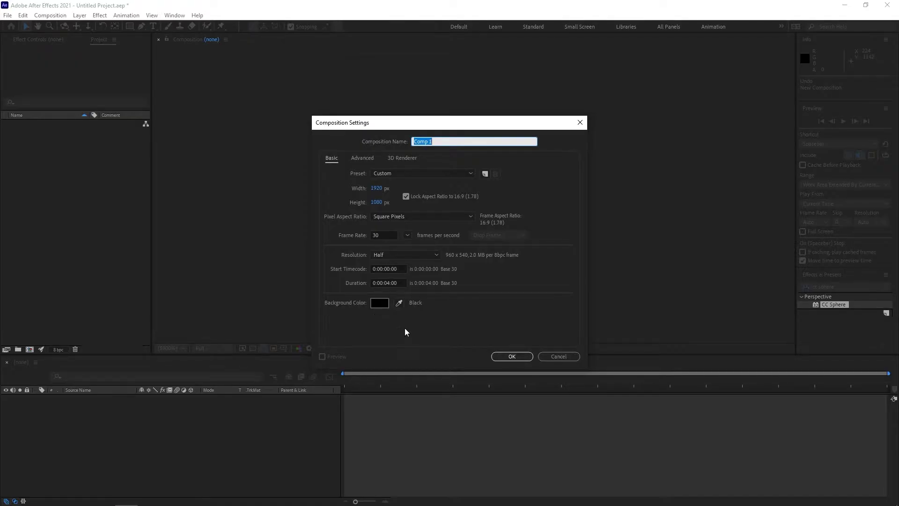
click(512, 356)
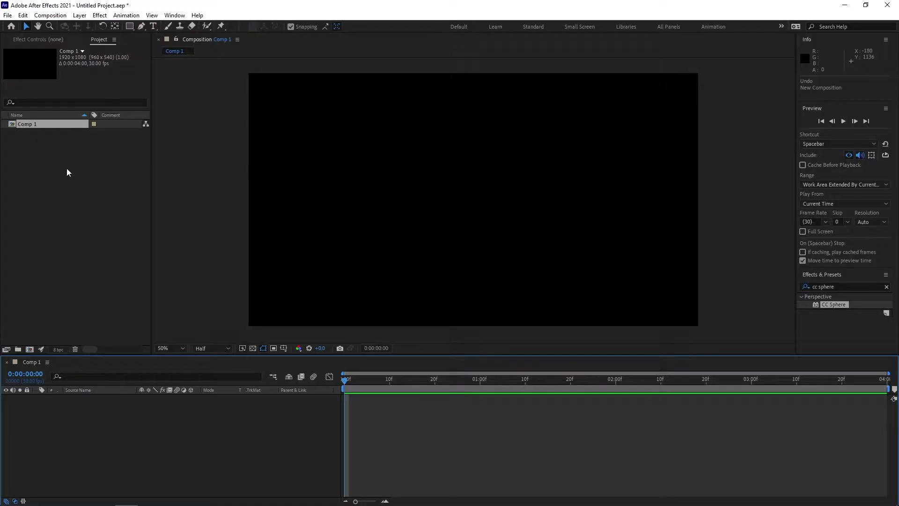
double_click(67, 169)
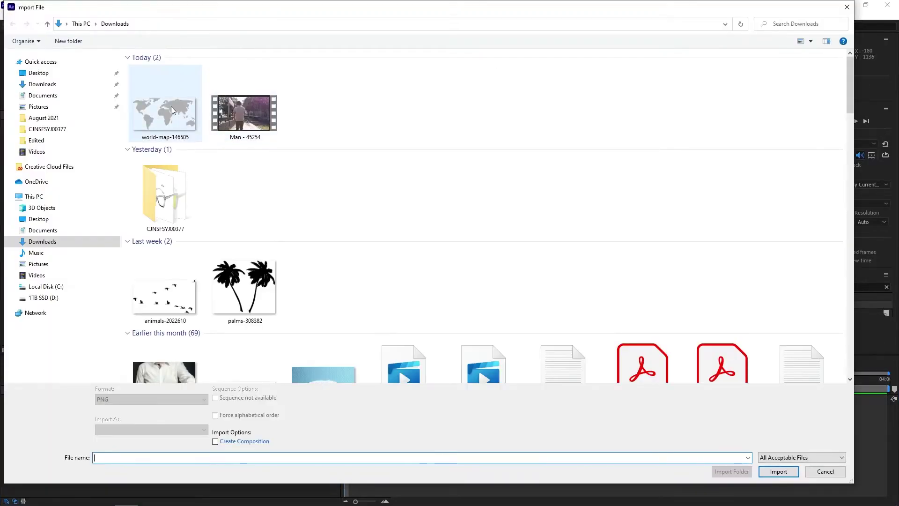
double_click(172, 111)
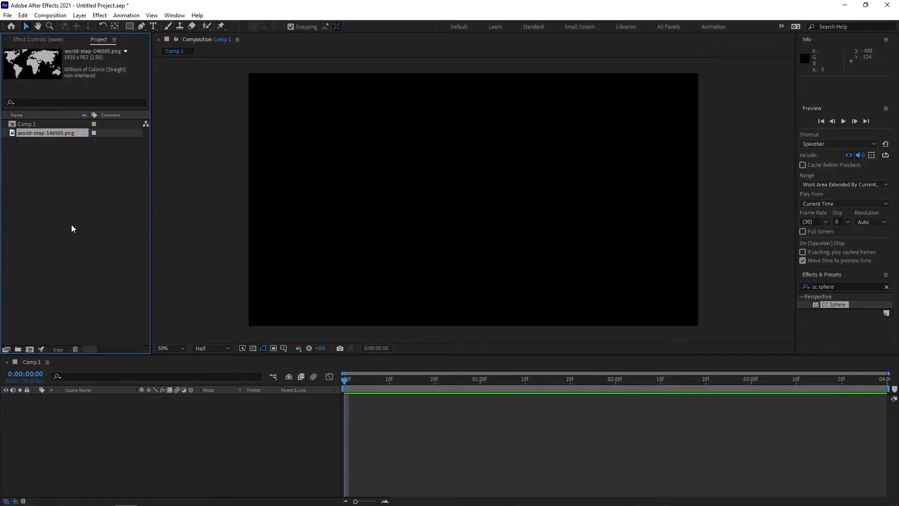
Add a 1920×1080 light grey solid, Light Gray Solid 1, as the background layer.
right_click(137, 408)
mouse_move(190, 295)
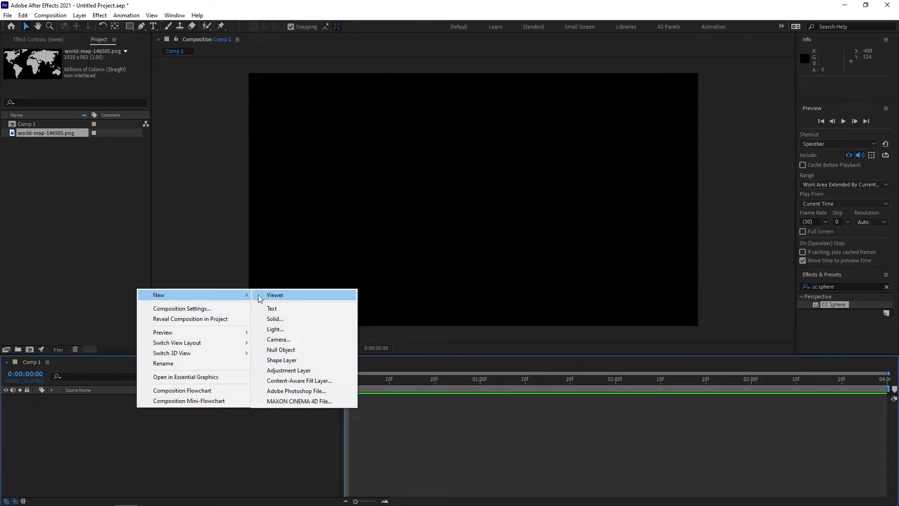
click(297, 317)
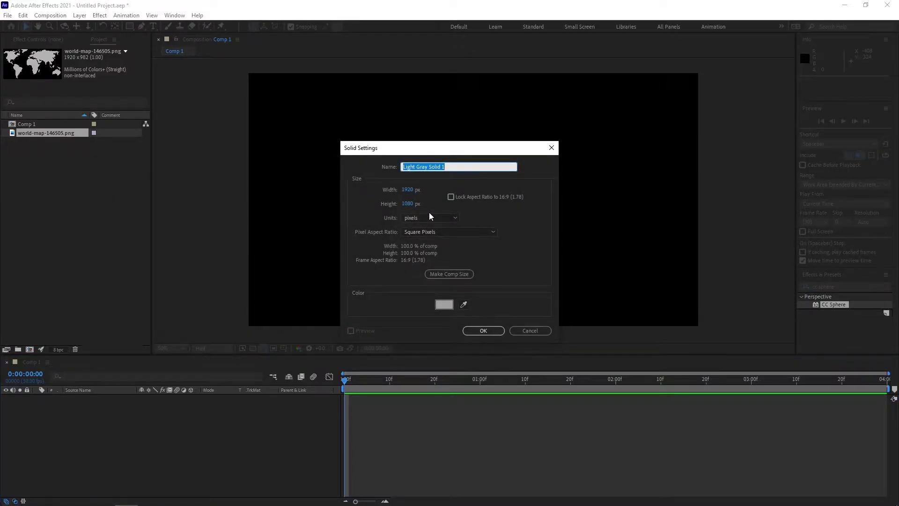
click(443, 304)
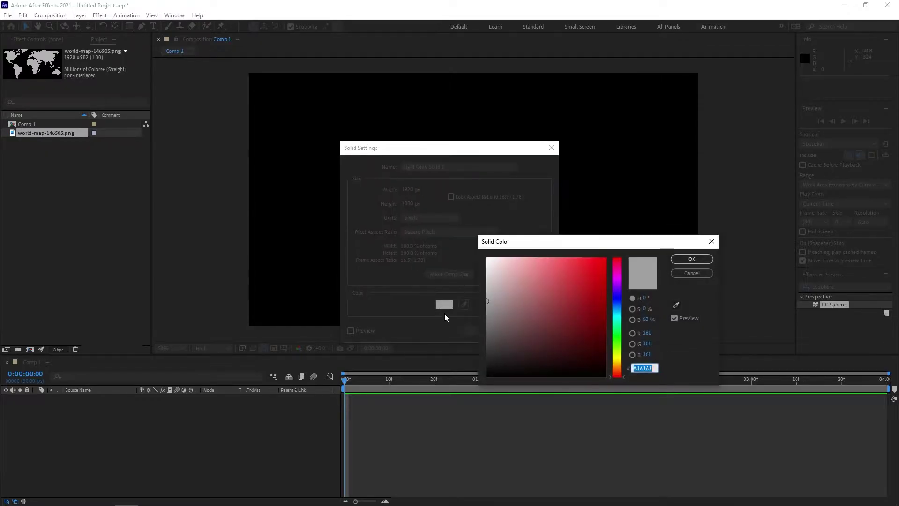
click(485, 301)
drag(485, 302, 487, 298)
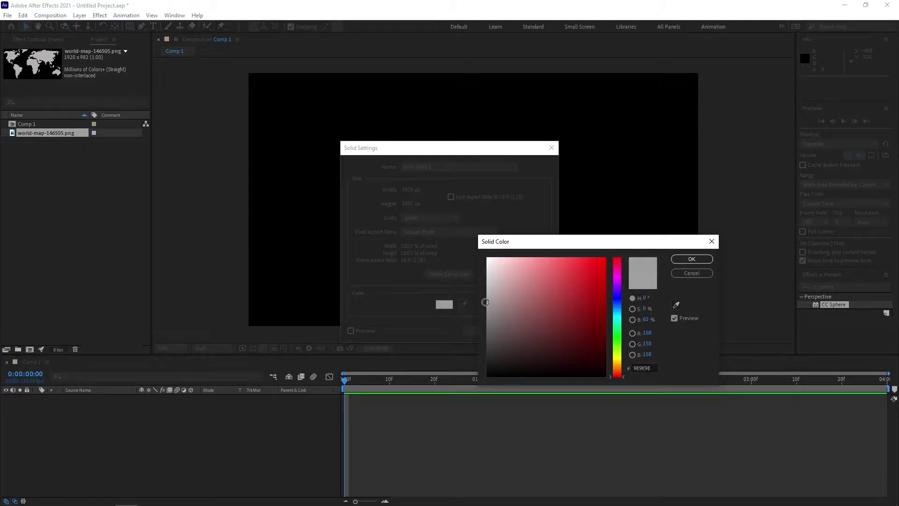
click(691, 259)
key(Return)
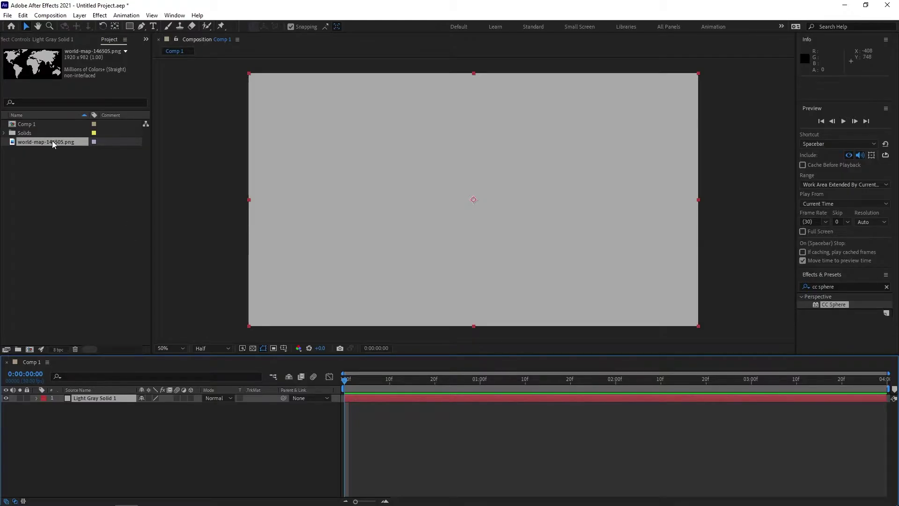
Place world-map-146505.png above the grey solid and apply the CC Sphere effect to it.
drag(52, 142, 128, 396)
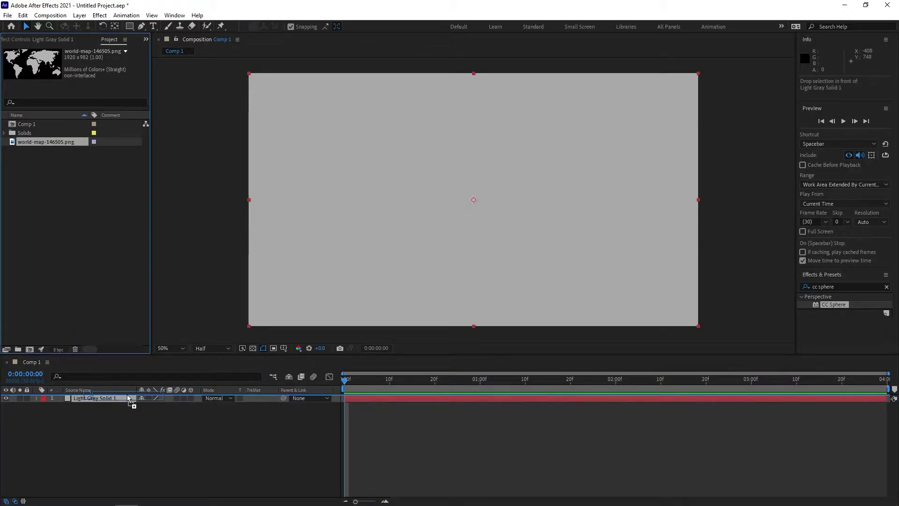
drag(127, 395, 127, 395)
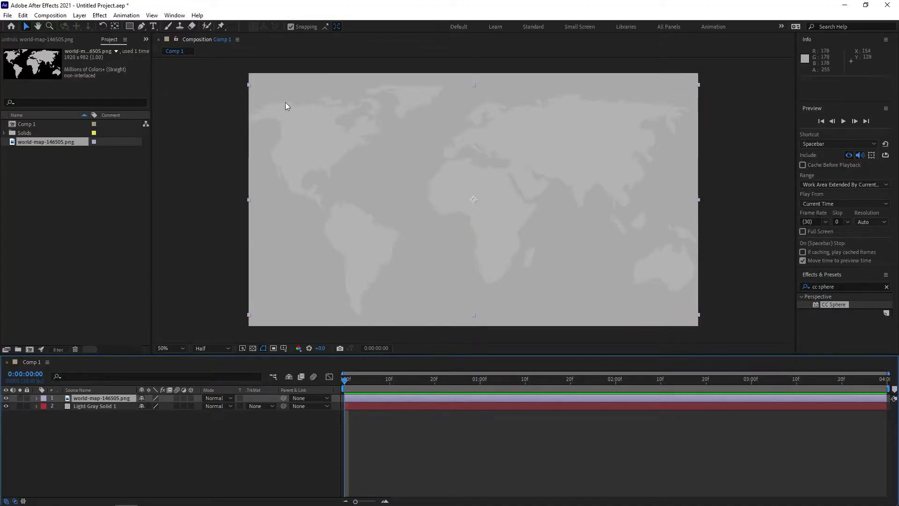
click(886, 286)
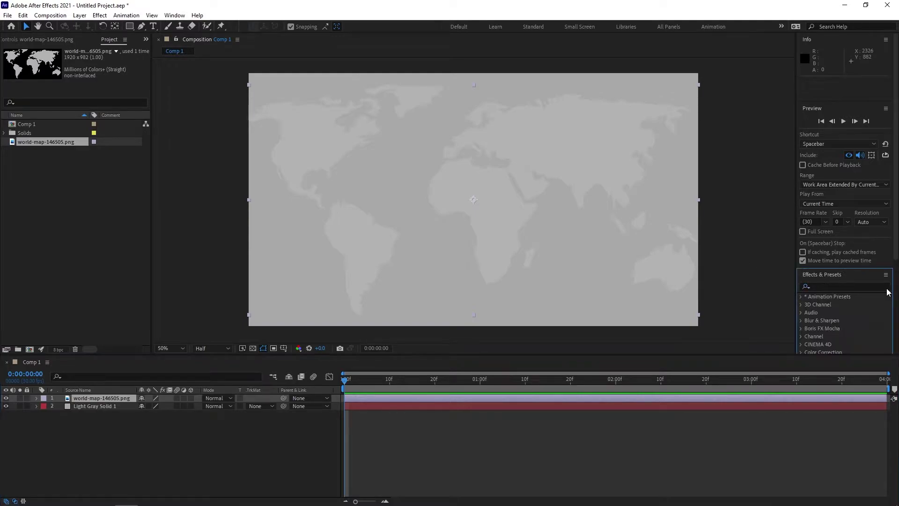
click(175, 15)
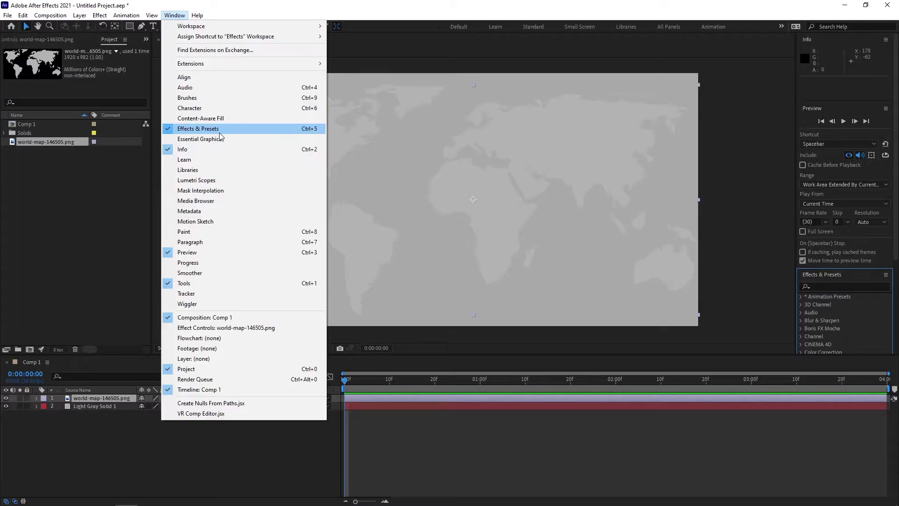
click(837, 283)
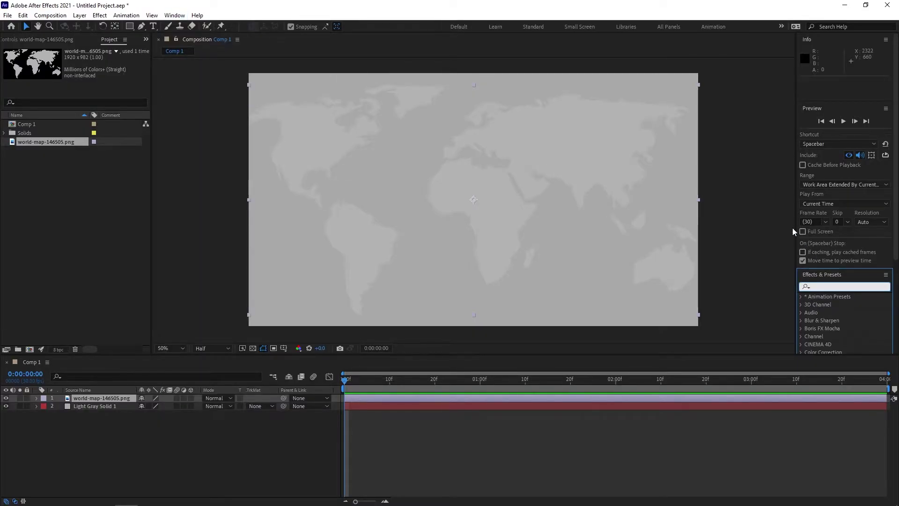
text(cc sphere)
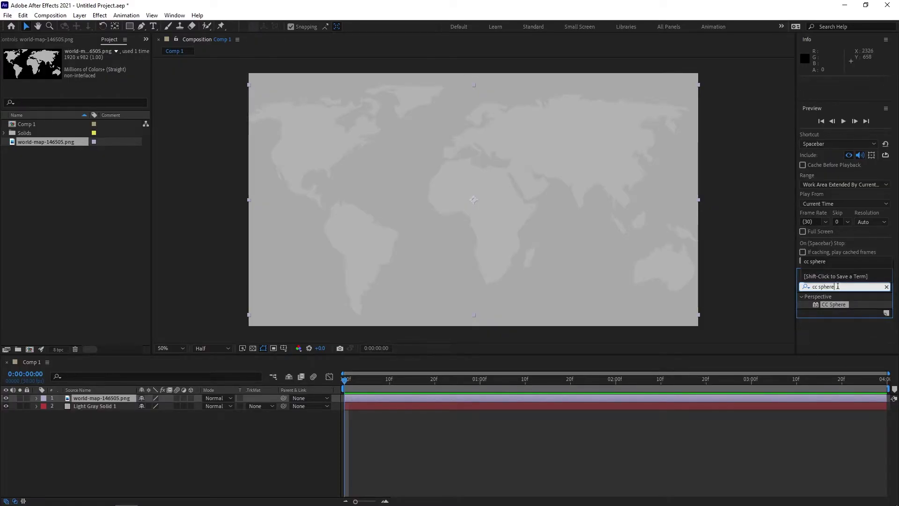
drag(833, 305, 90, 397)
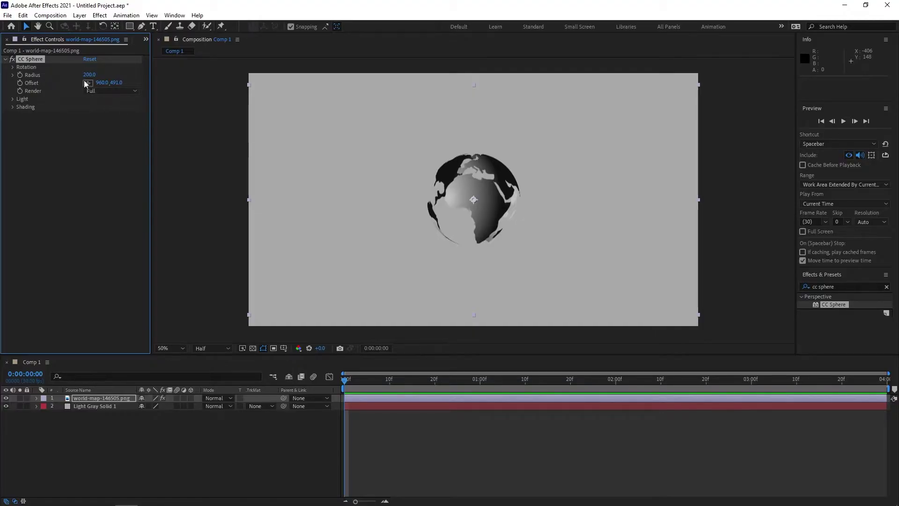
Raise the CC Sphere Radius to 367 and expand its Rotation settings.
drag(87, 78, 167, 82)
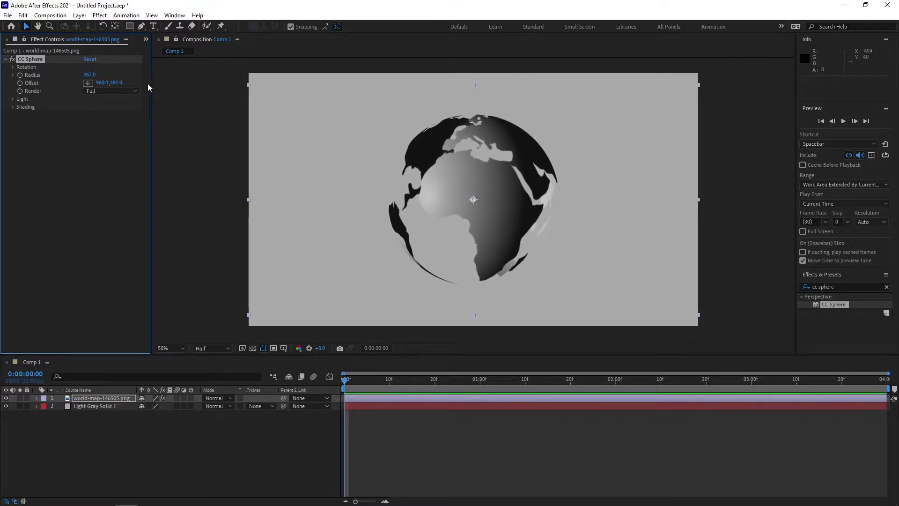
click(13, 67)
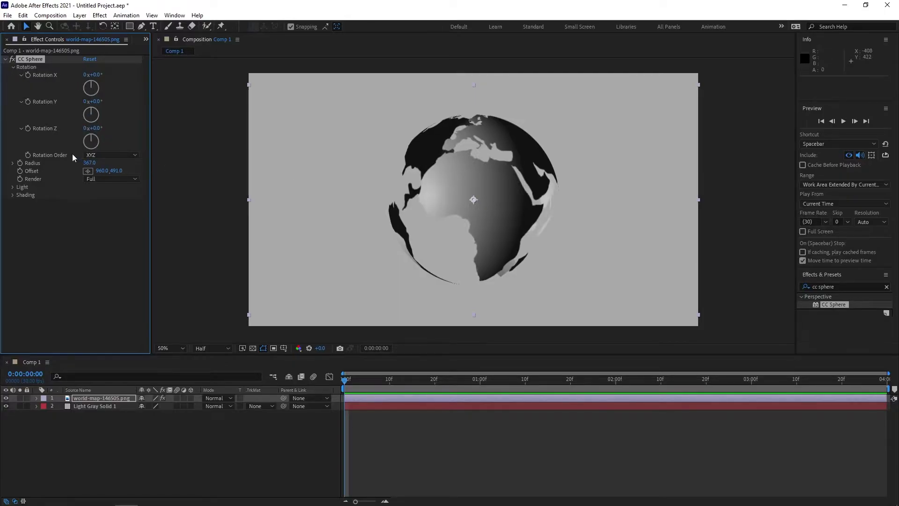
Apply a Fill effect to the map layer with a dark charcoal grey colour.
click(12, 67)
click(845, 282)
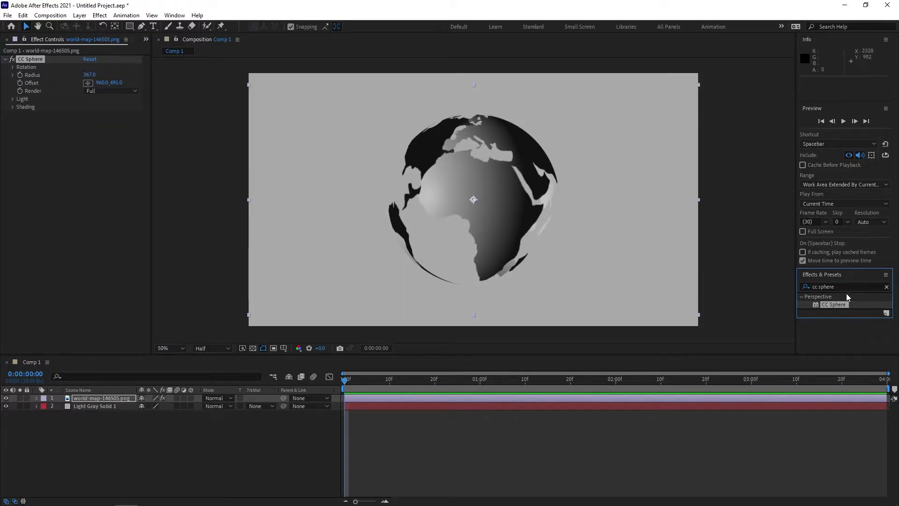
click(846, 286)
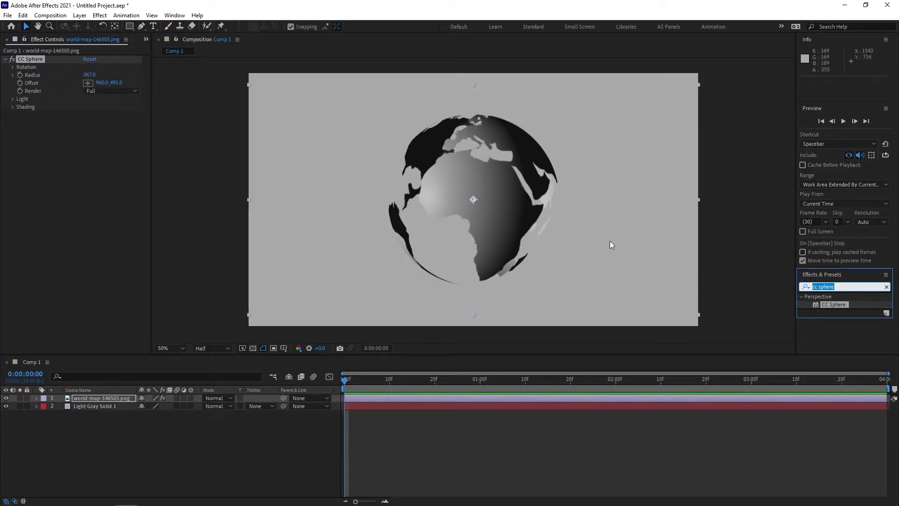
text(fill)
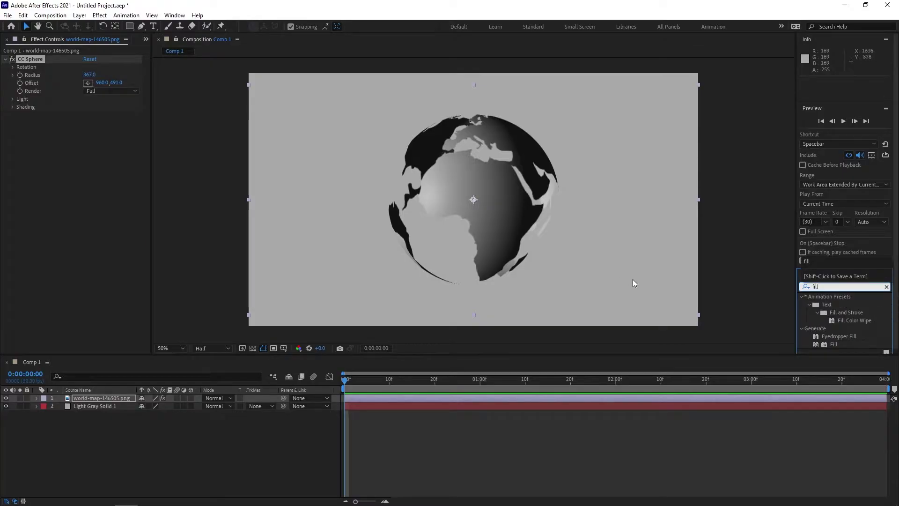
click(837, 344)
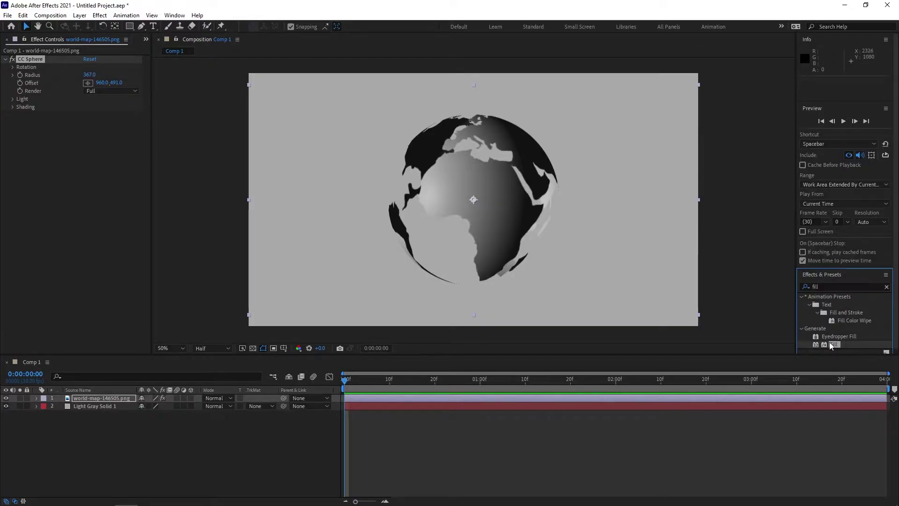
drag(830, 344, 95, 398)
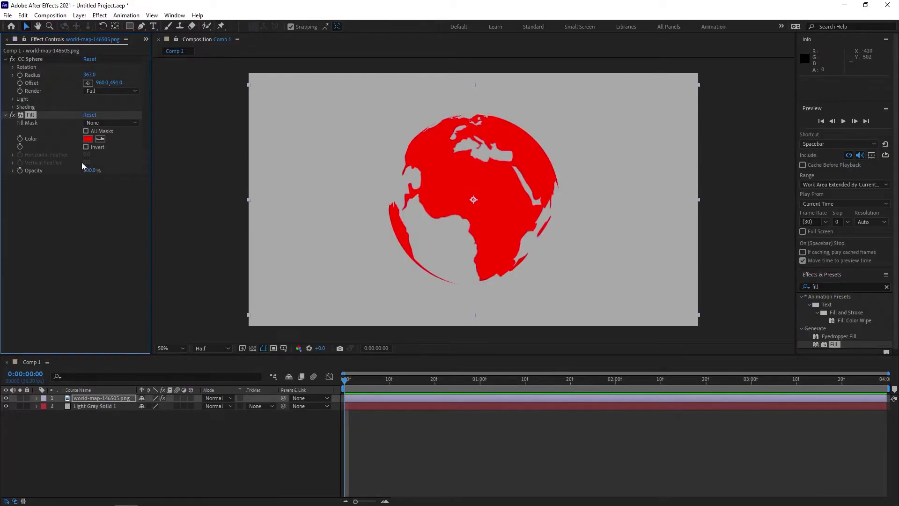
click(87, 139)
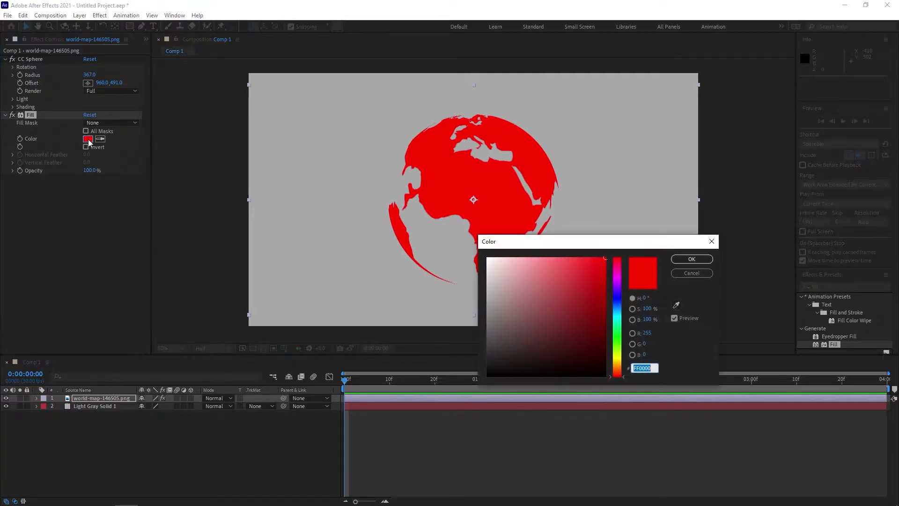
drag(489, 319, 486, 338)
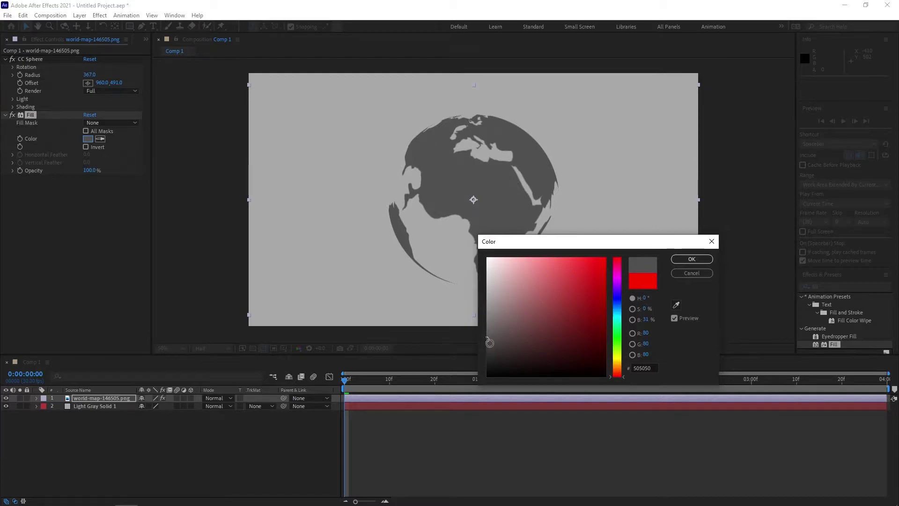
click(487, 340)
click(692, 259)
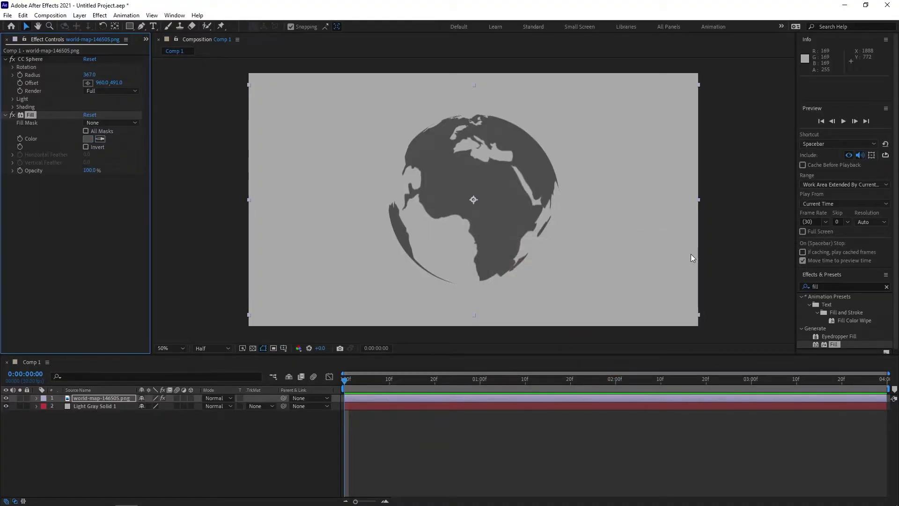
Keyframe CC Sphere Rotation Y from 0 at the start to 2 revolutions at the end.
click(36, 398)
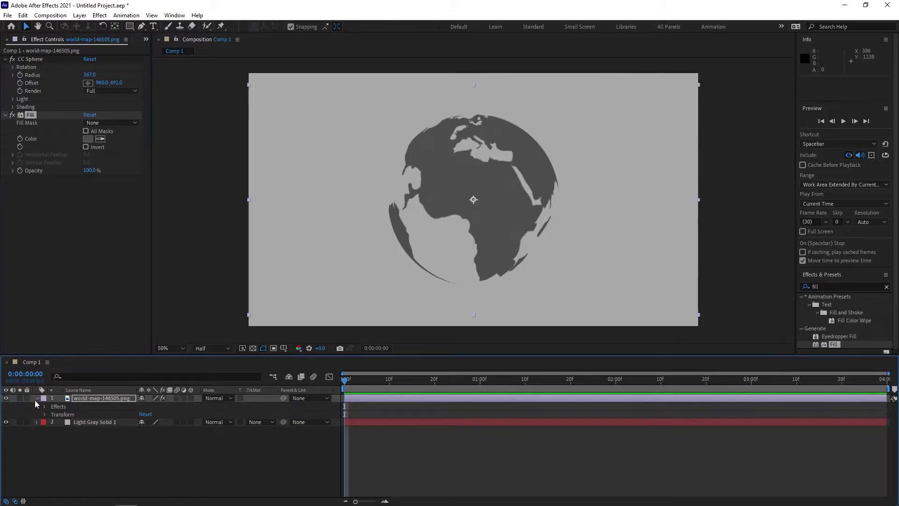
click(45, 406)
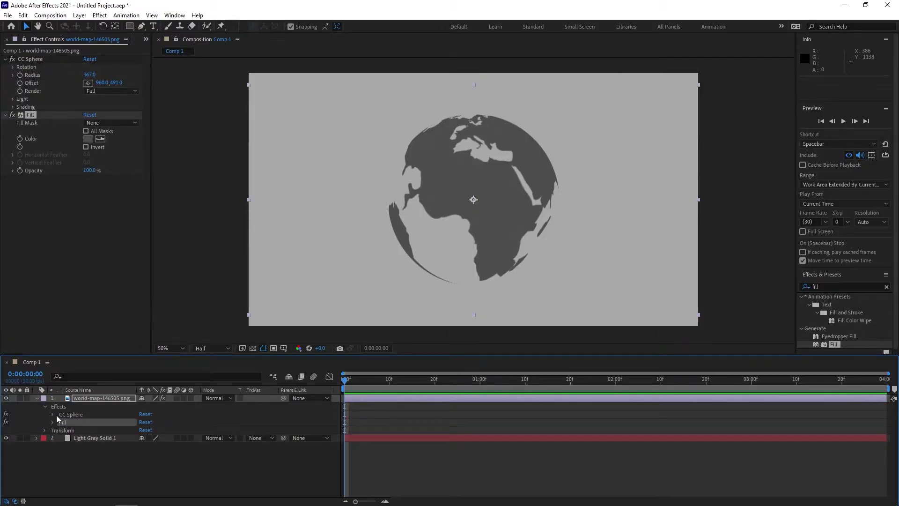
click(53, 415)
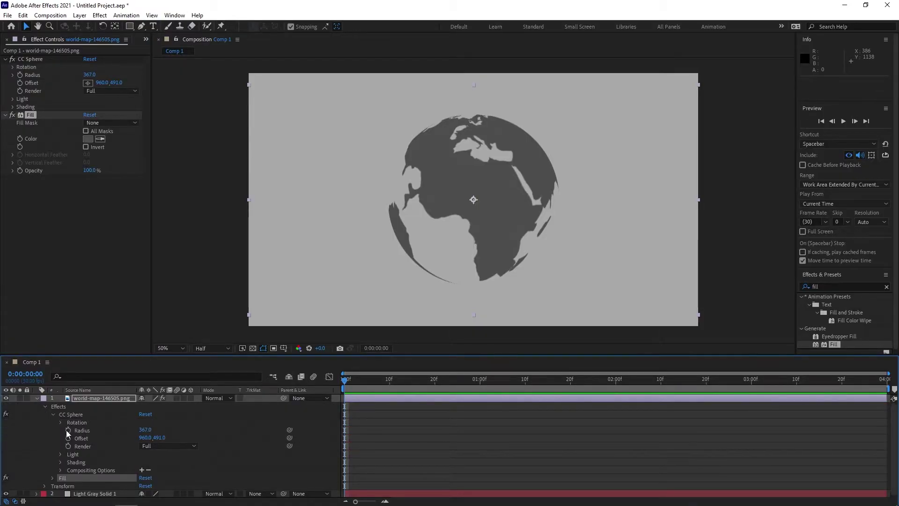
click(61, 422)
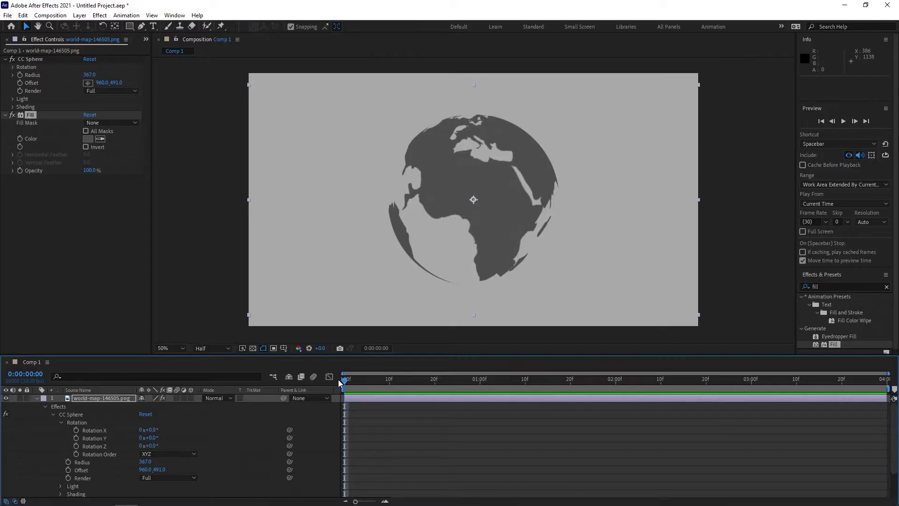
click(76, 438)
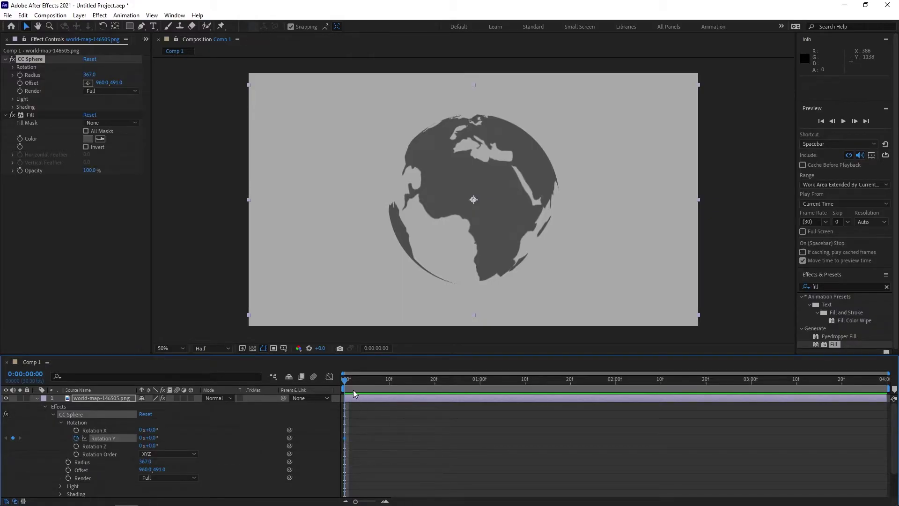
drag(345, 379, 885, 380)
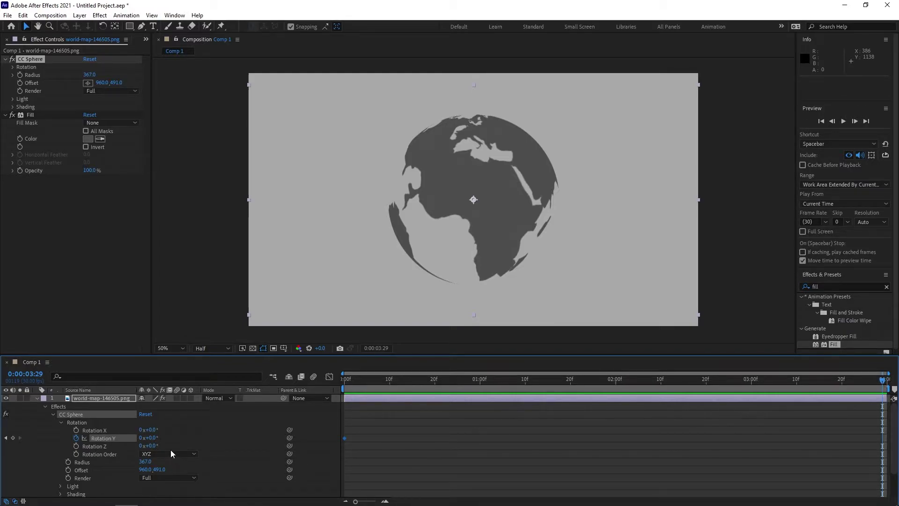
click(141, 438)
text(2)
key(Return)
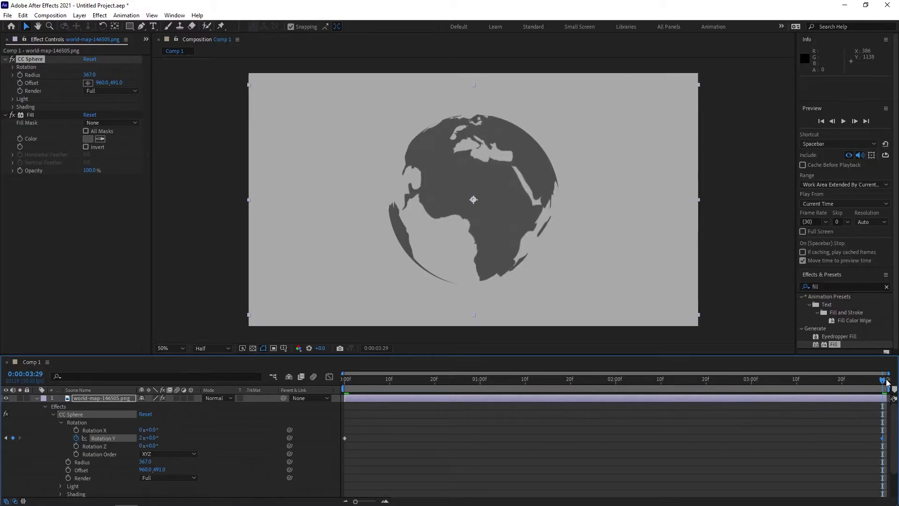
drag(882, 380, 340, 409)
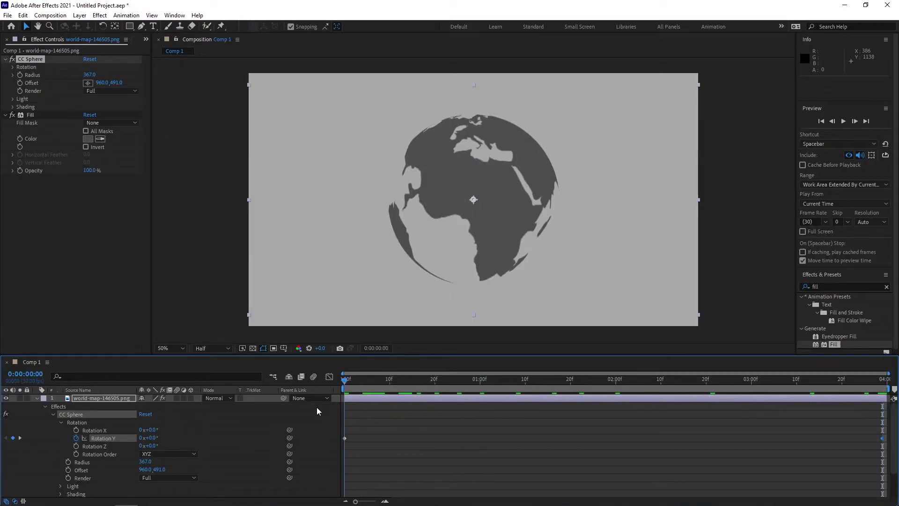
Preview the globe's spin, stop playback, and collapse the map layer's properties.
key(space)
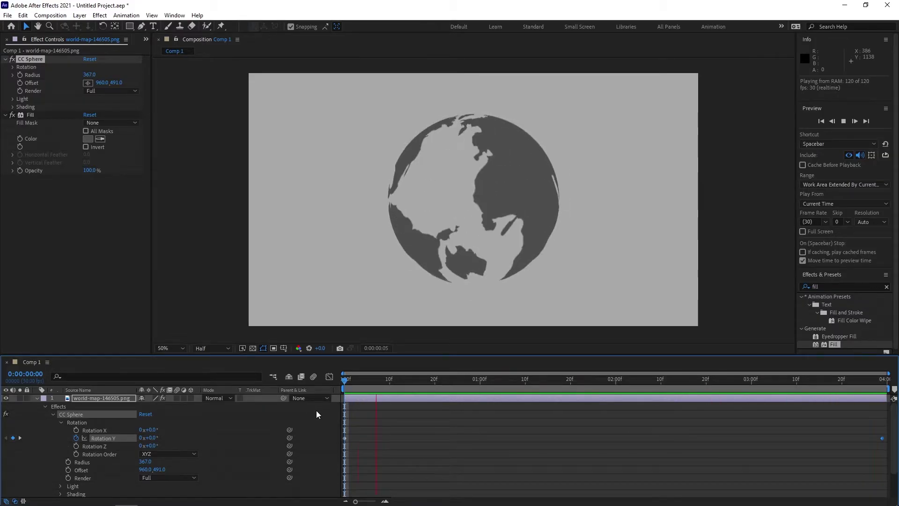
key(space)
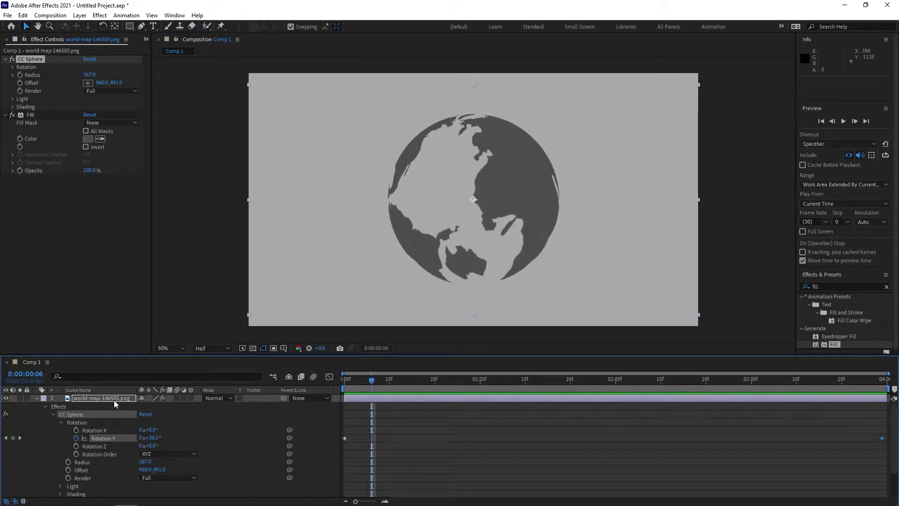
click(37, 398)
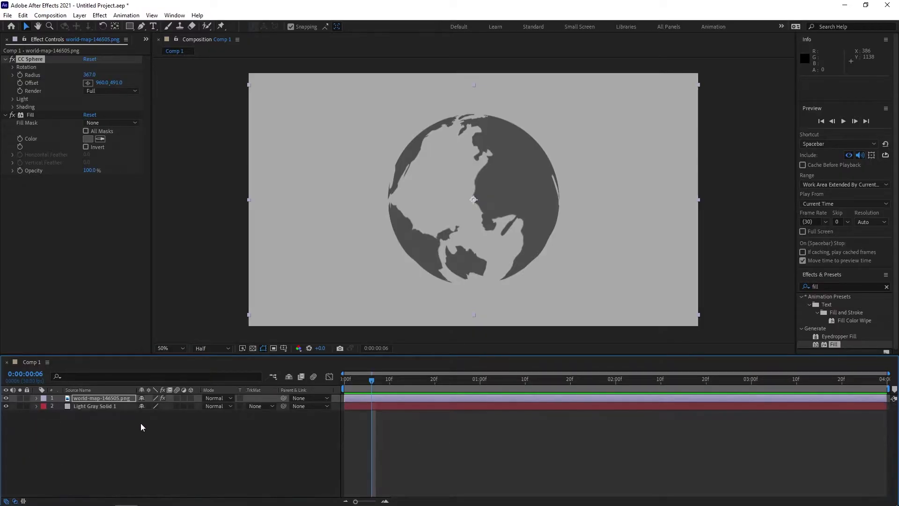
Add a full-frame deep red (B50404) solid, Deep Red Solid 1, above the globe.
right_click(133, 446)
mouse_move(186, 333)
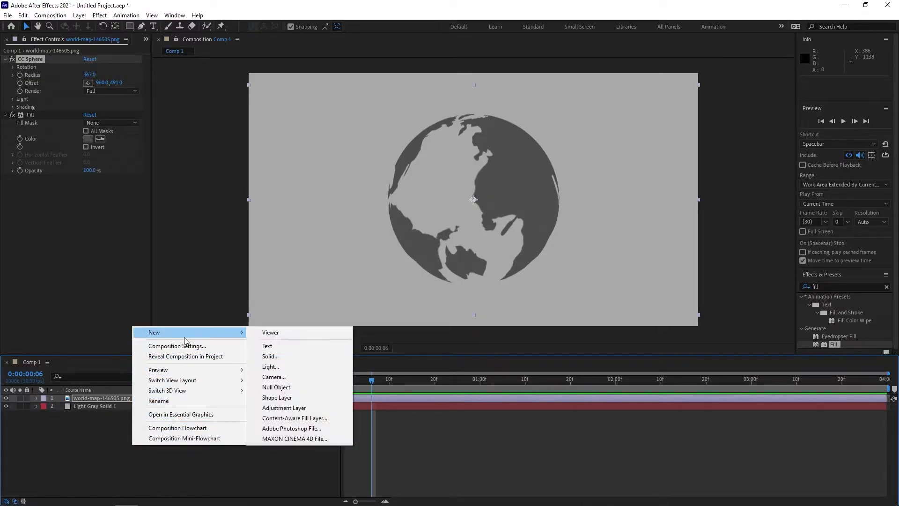
click(270, 356)
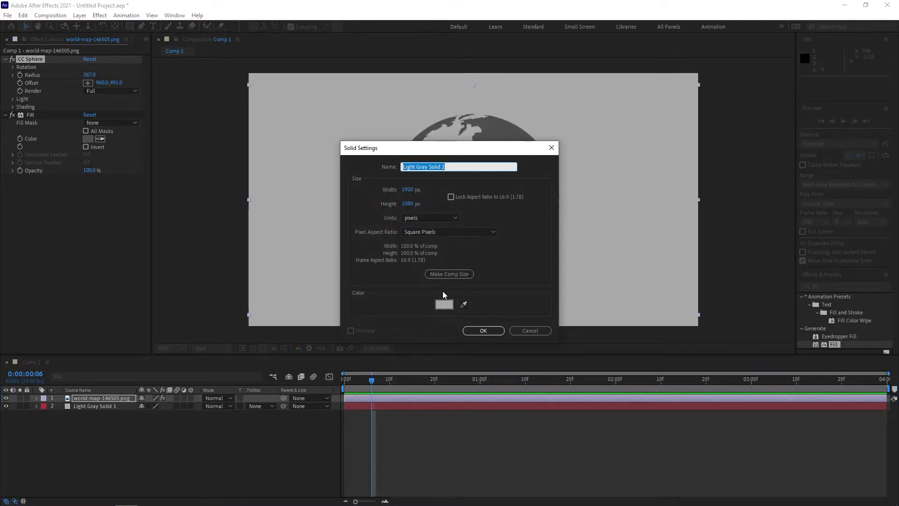
click(444, 304)
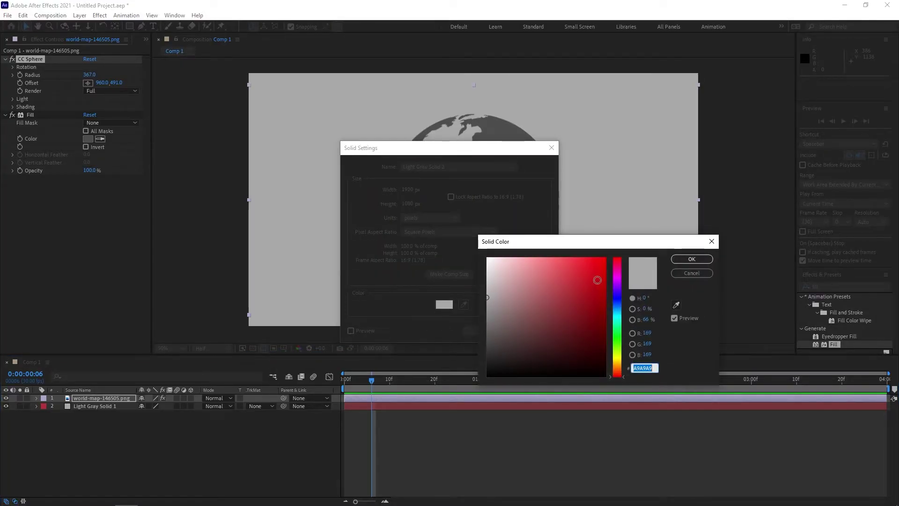
drag(606, 277, 604, 293)
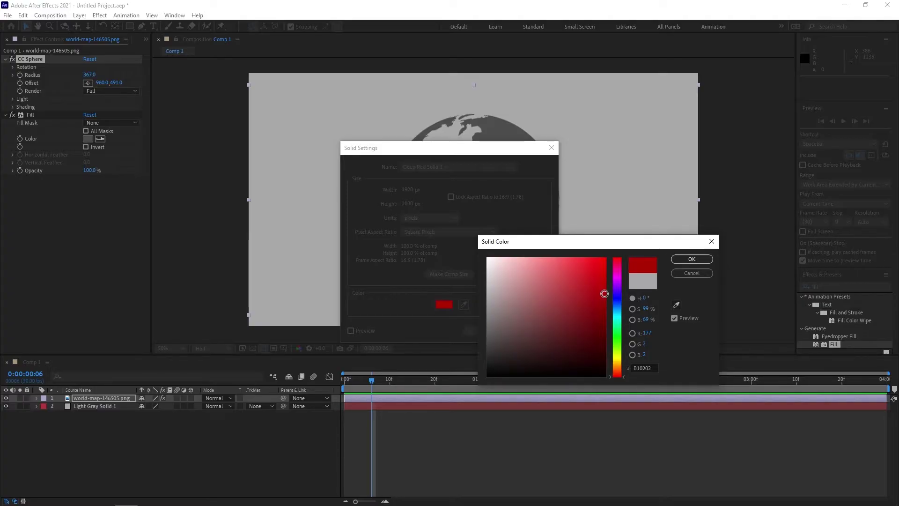
drag(603, 294, 605, 298)
drag(607, 299, 603, 292)
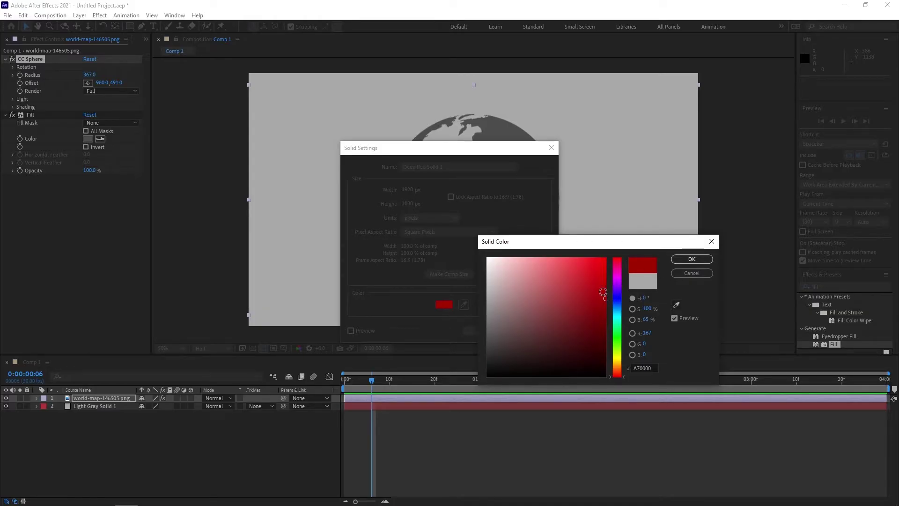
click(680, 261)
click(483, 330)
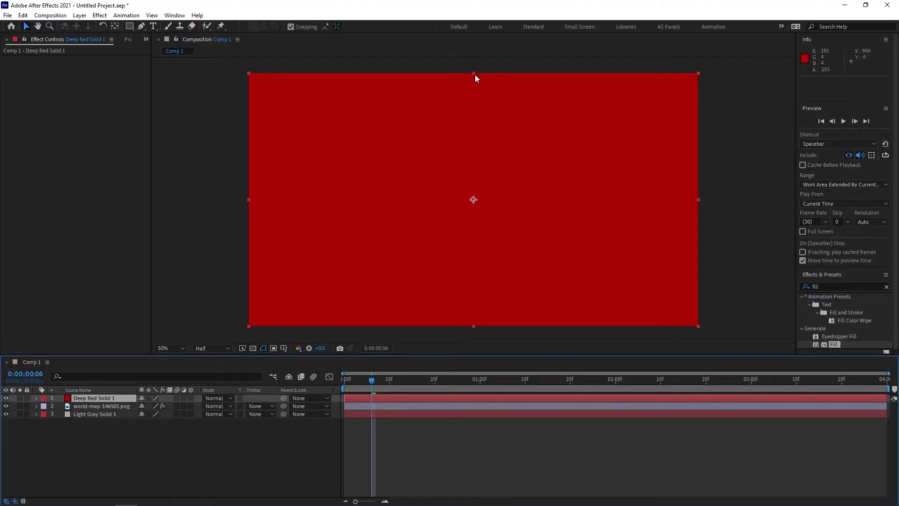
Scale the red solid into a horizontal band, duplicate it, and move the copy lower.
mouse_move(473, 74)
mouse_down()
mouse_move(476, 172)
mouse_move(486, 191)
mouse_up()
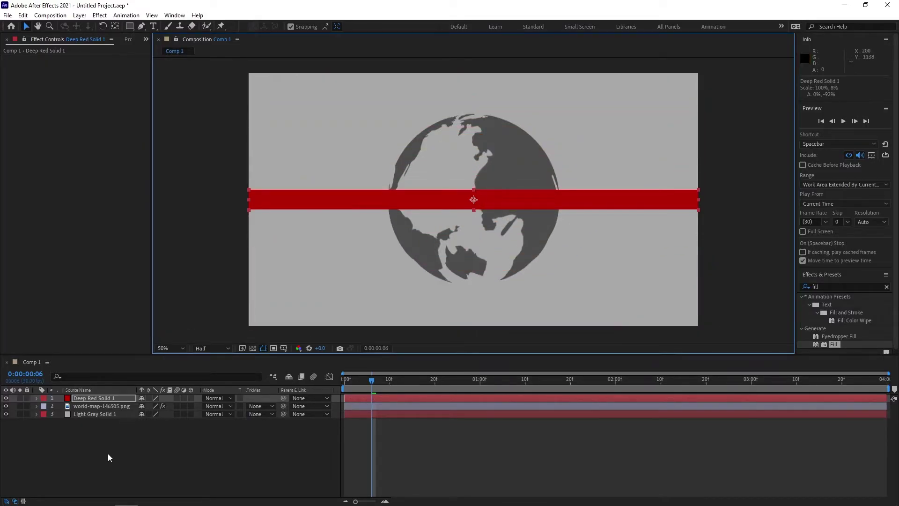
click(103, 390)
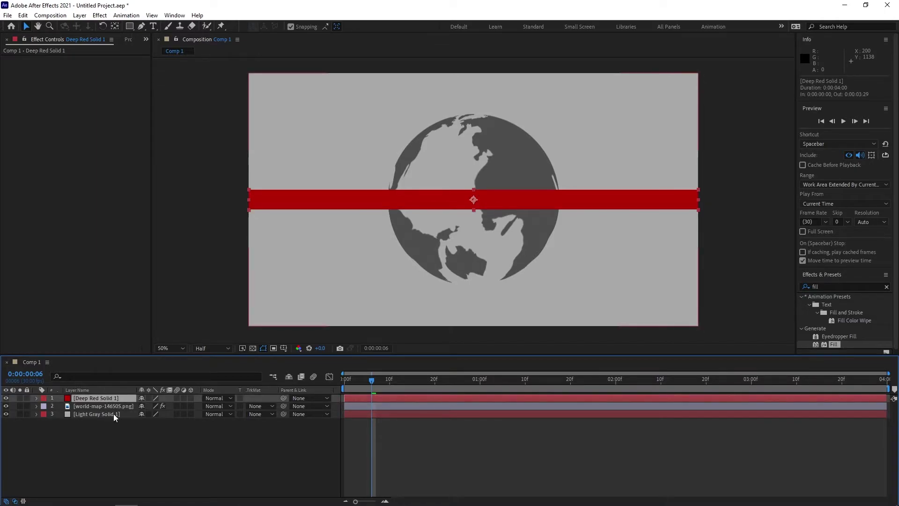
key(ctrl+d)
click(114, 406)
click(111, 406)
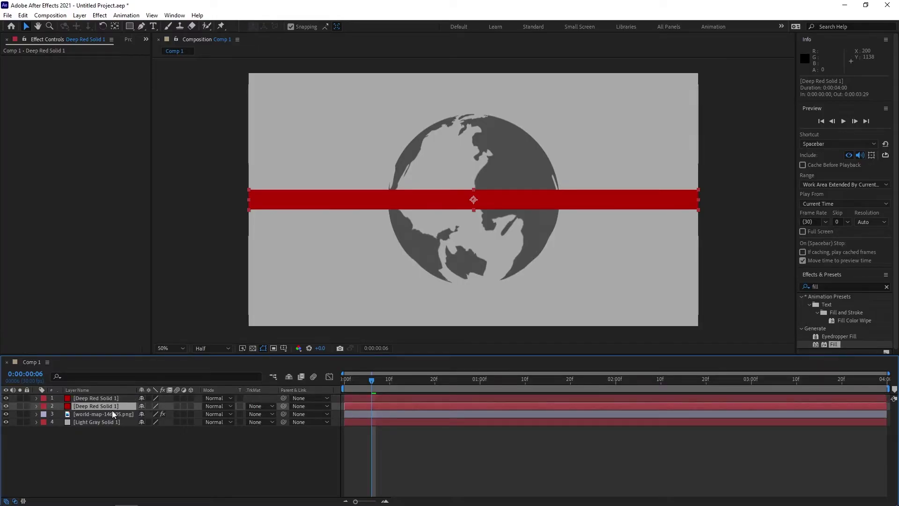
key(p)
mouse_move(159, 414)
mouse_down()
mouse_move(206, 422)
mouse_move(158, 413)
mouse_up()
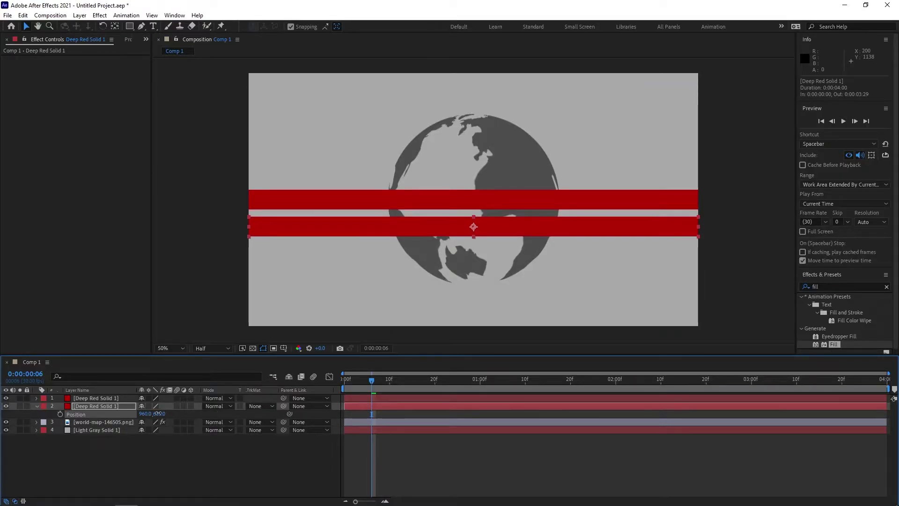
Make the upper red band thinner and fine-tune the lower band's vertical position.
click(106, 400)
drag(474, 189, 474, 192)
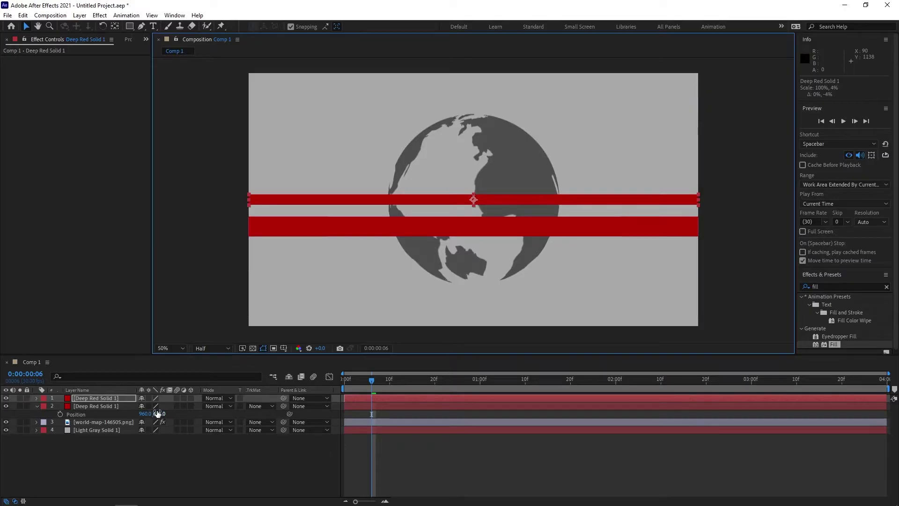
drag(152, 414, 144, 416)
click(131, 443)
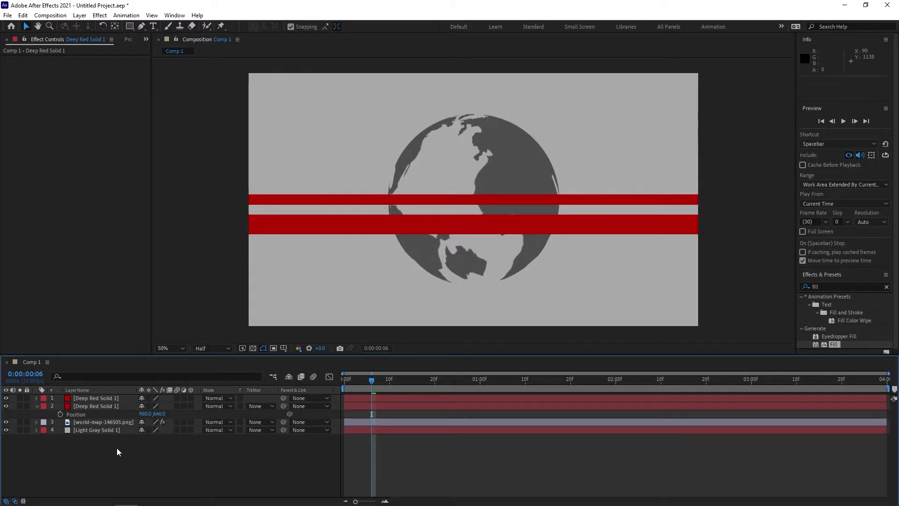
Pre-compose both Deep Red Solid band layers into Pre-comp 1, then deselect it.
click(99, 397)
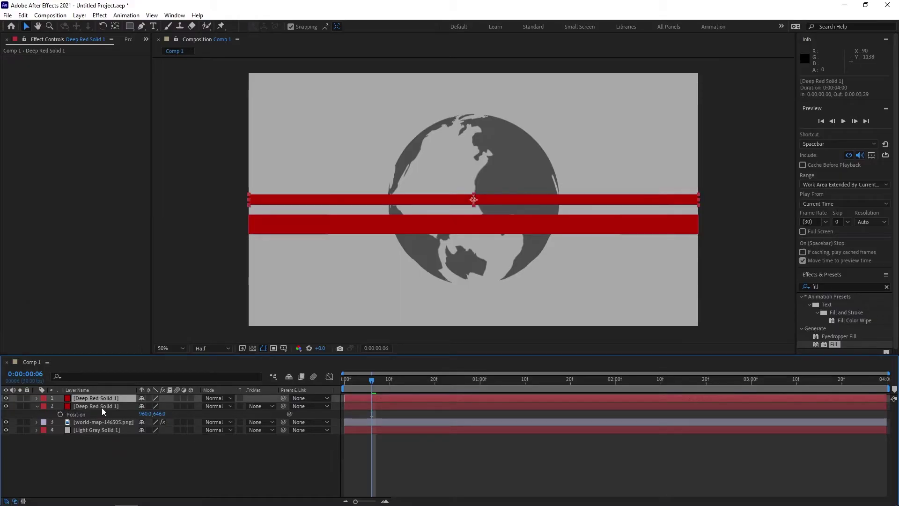
shift+click(103, 407)
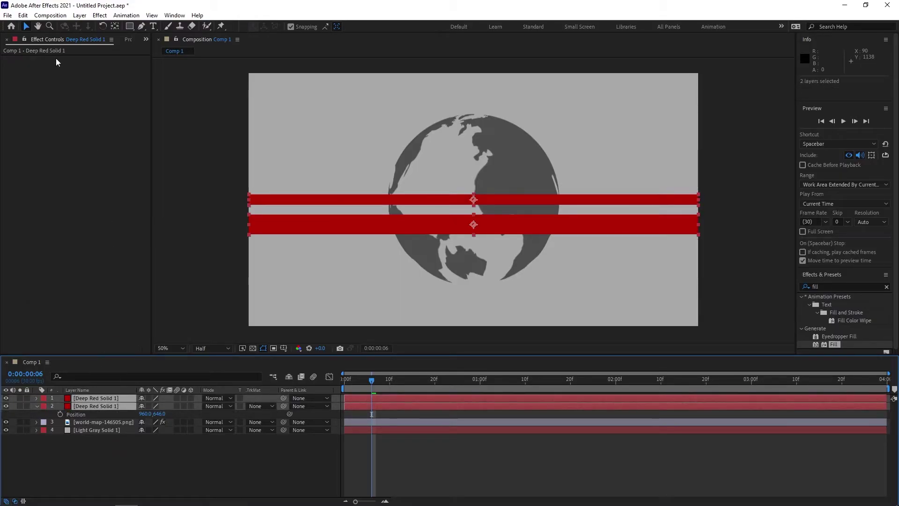
click(50, 16)
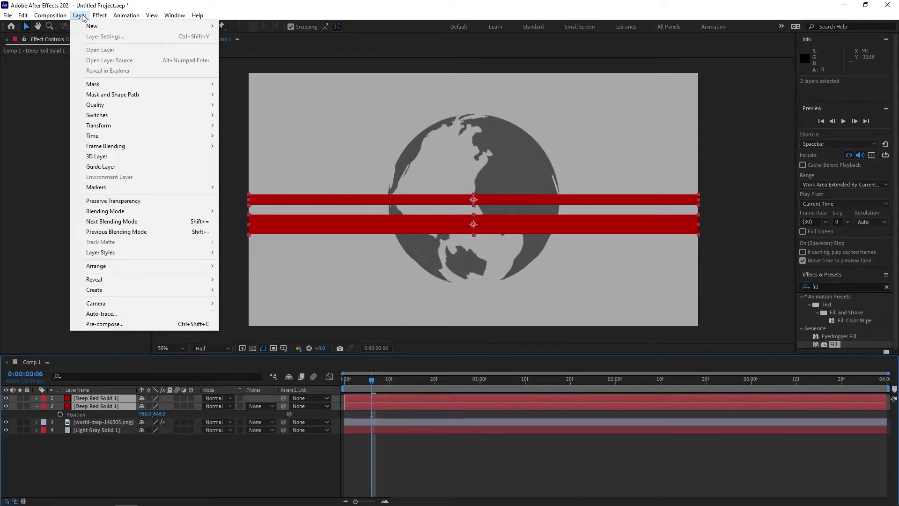
click(132, 326)
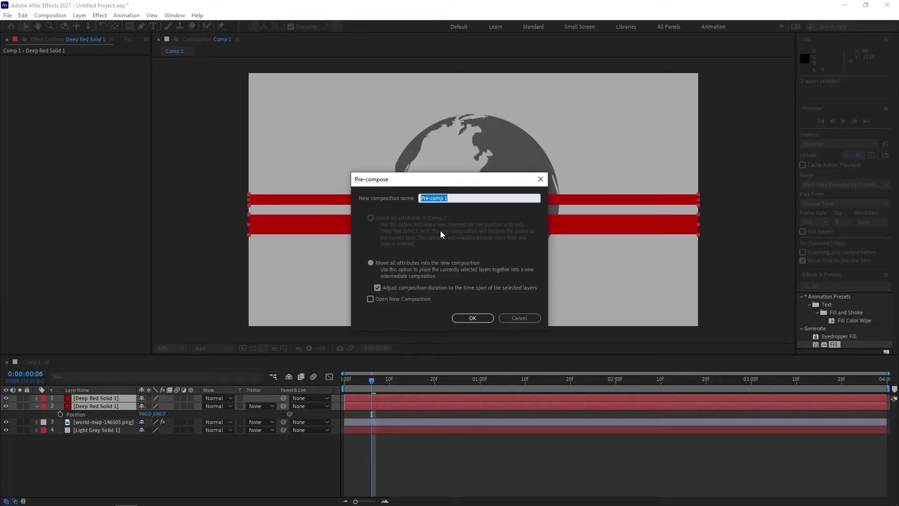
click(465, 315)
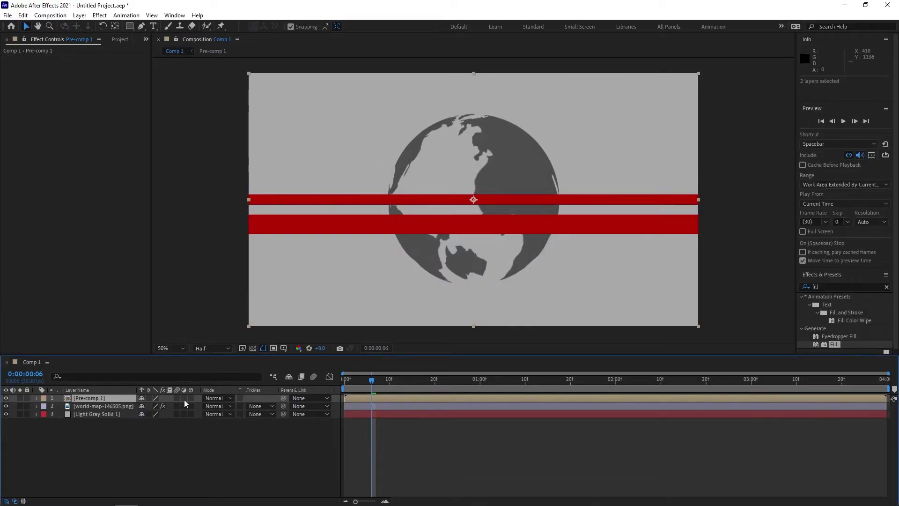
click(102, 437)
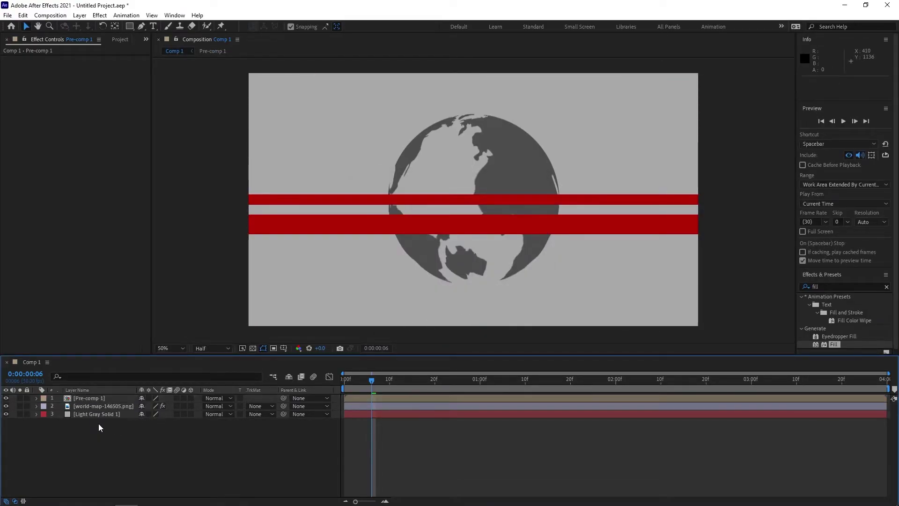
Inside Pre-comp 1, parent the upper red band layer to Deep Red Solid 1.
double_click(92, 398)
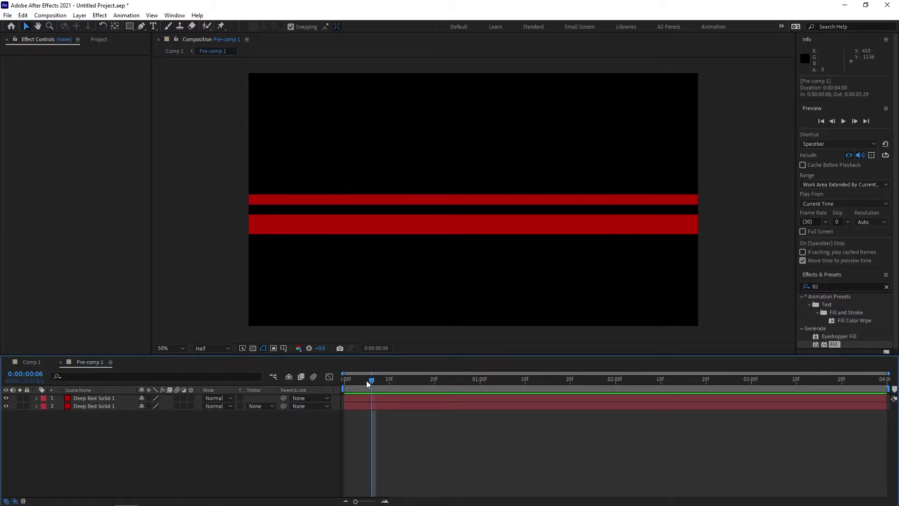
drag(372, 383, 318, 381)
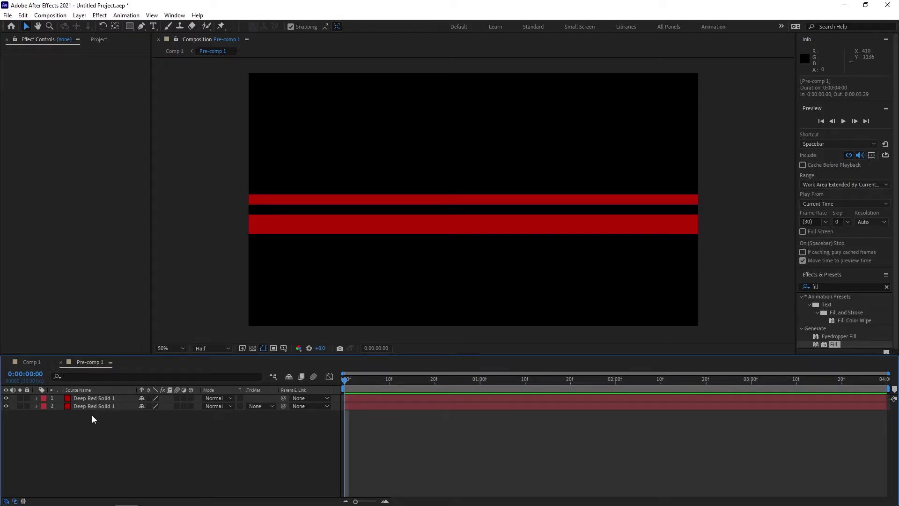
drag(103, 420, 79, 398)
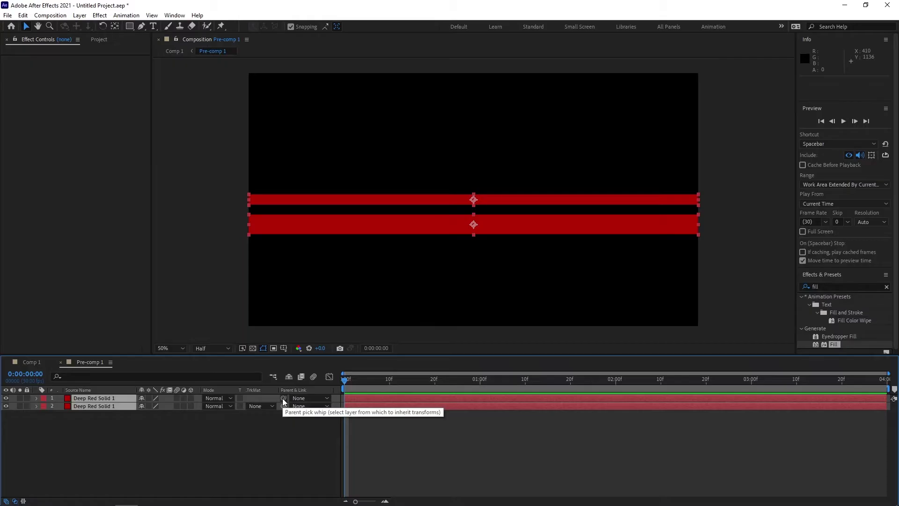
drag(283, 398, 107, 405)
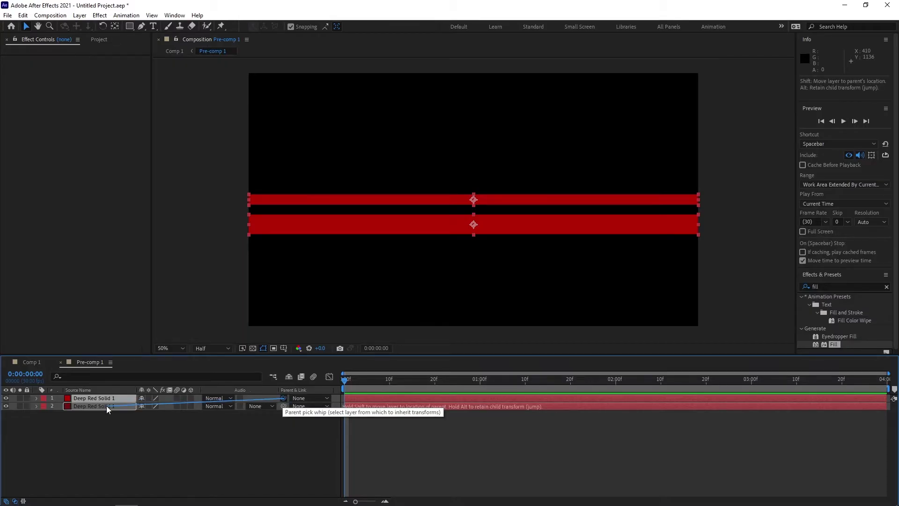
drag(106, 405, 106, 406)
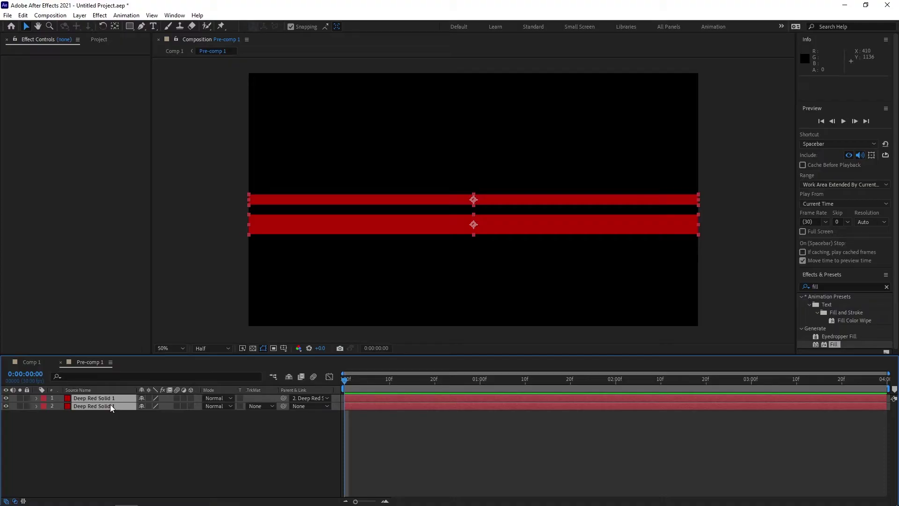
click(111, 419)
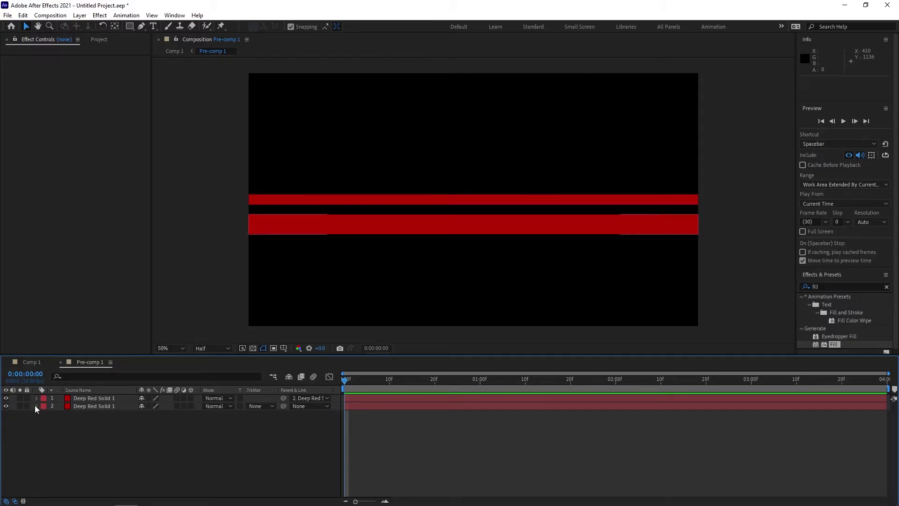
Set a starting Position keyframe at frame 0 with the red bands below the frame.
click(110, 406)
key(p)
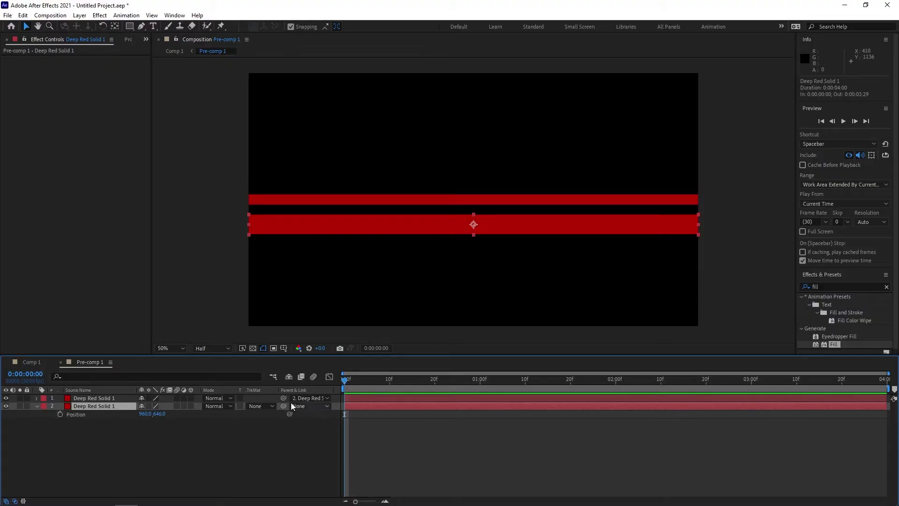
click(60, 413)
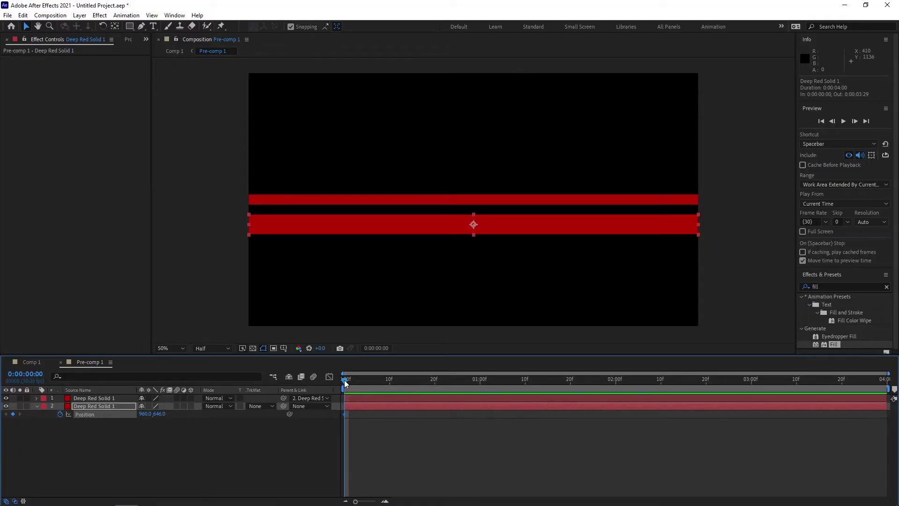
click(207, 296)
scroll(208, 296, down, 2)
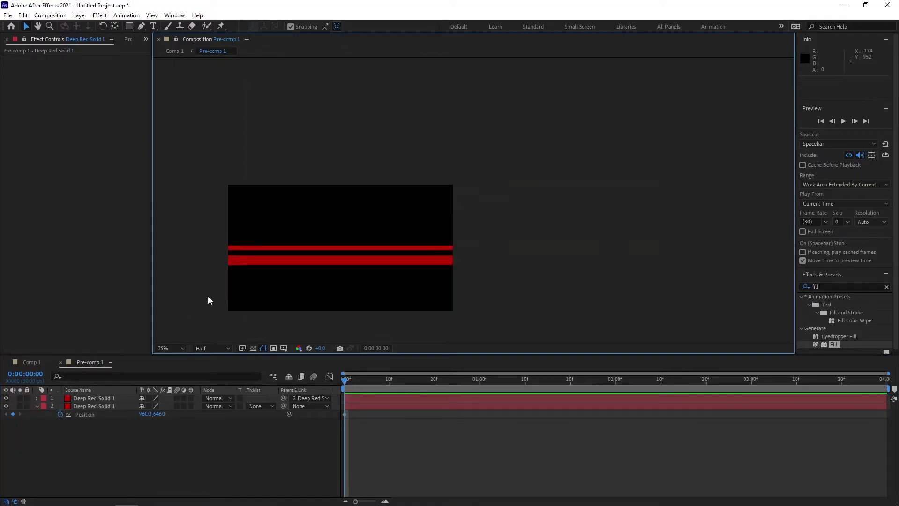
key(h)
mouse_move(313, 270)
mouse_down()
mouse_move(498, 191)
mouse_move(367, 248)
mouse_up()
key(v)
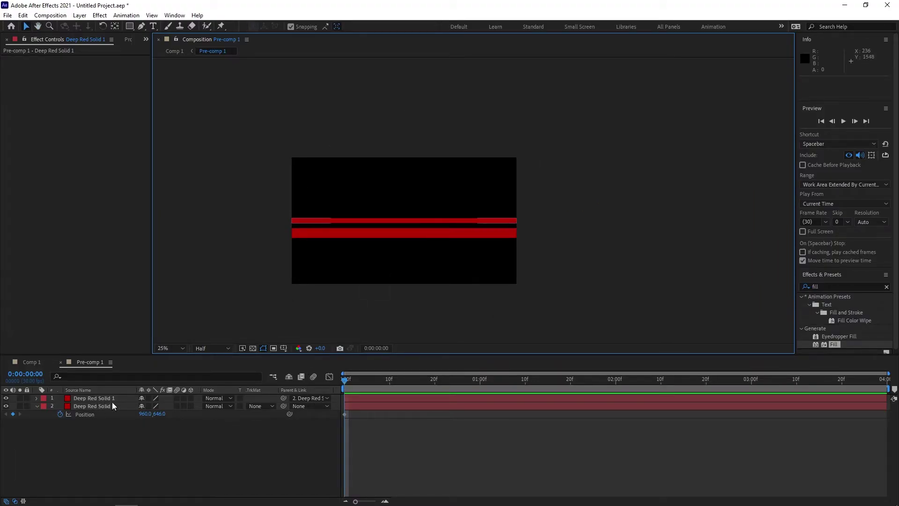
click(114, 431)
drag(113, 431, 97, 389)
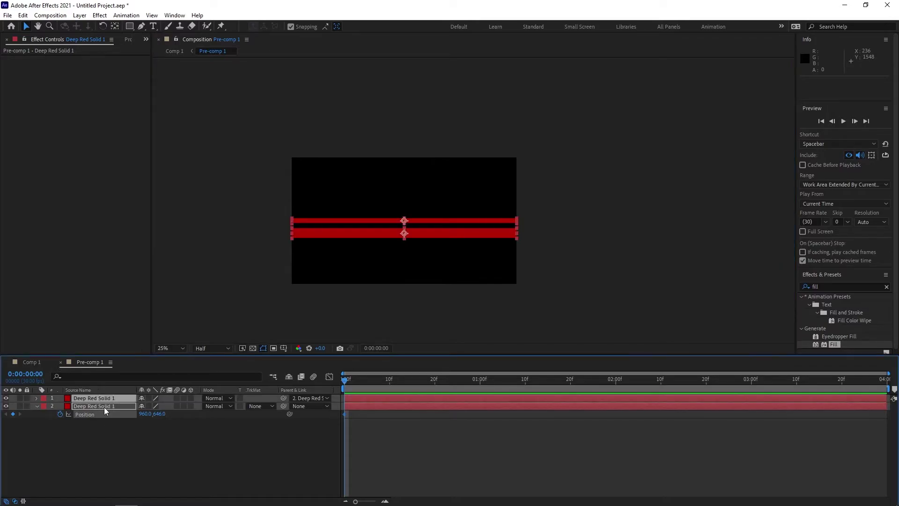
click(111, 431)
mouse_move(160, 414)
mouse_down()
mouse_move(343, 412)
mouse_move(464, 353)
mouse_up()
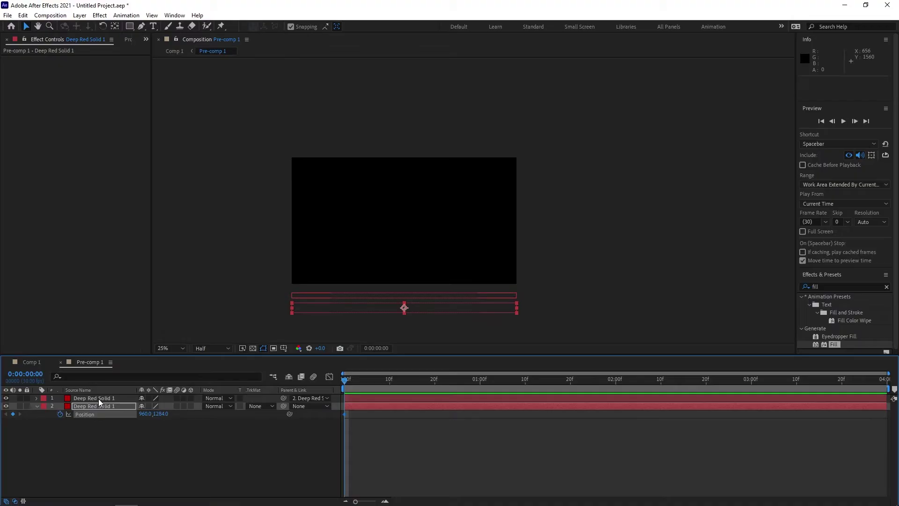
At 2:00, move the bands above the top edge of the frame.
click(150, 439)
drag(345, 378, 616, 375)
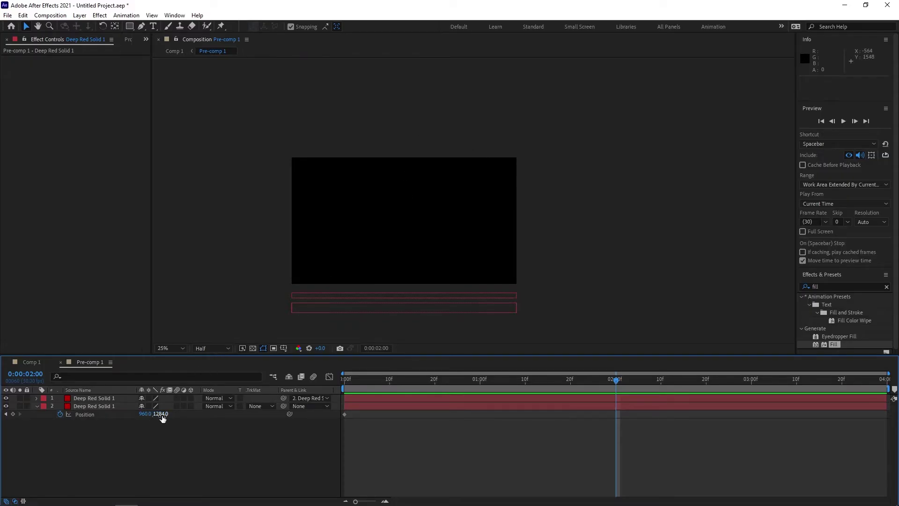
mouse_move(162, 418)
mouse_down()
mouse_move(195, 411)
mouse_move(7, 444)
mouse_up()
mouse_move(166, 415)
mouse_down()
mouse_move(110, 425)
mouse_move(113, 414)
mouse_up()
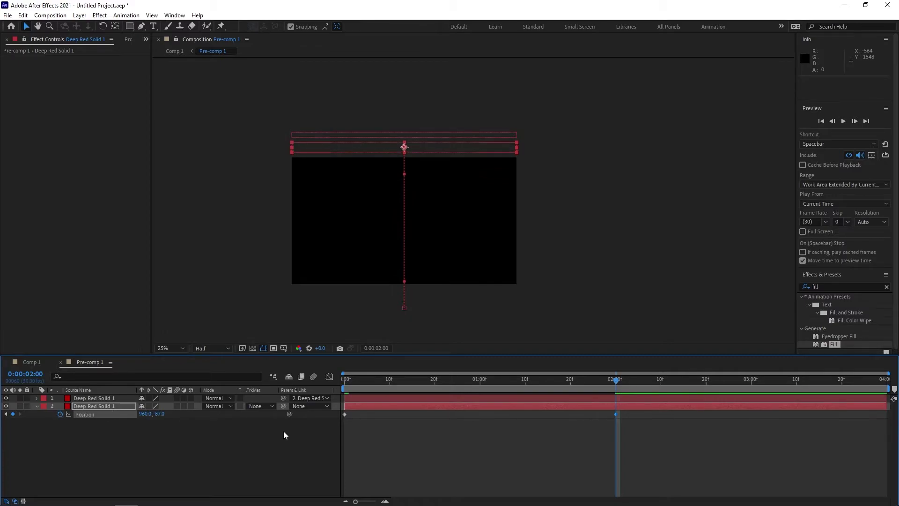
click(201, 446)
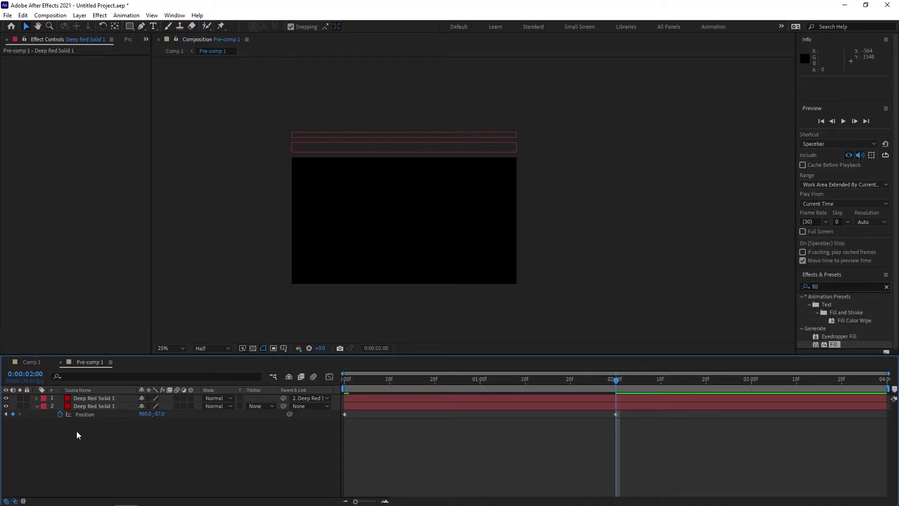
Add a loopOutDuration cycle expression to Position, then scrub the looping bands in Comp 1.
alt+click(59, 415)
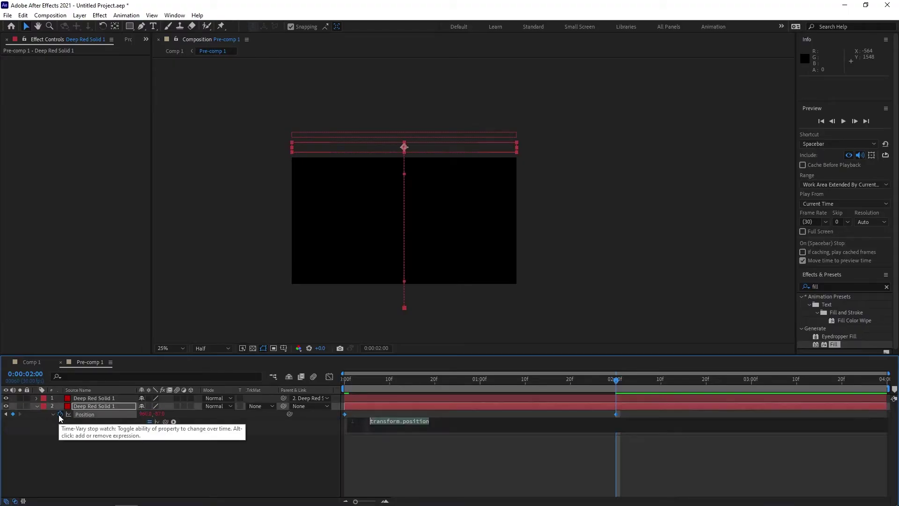
click(174, 422)
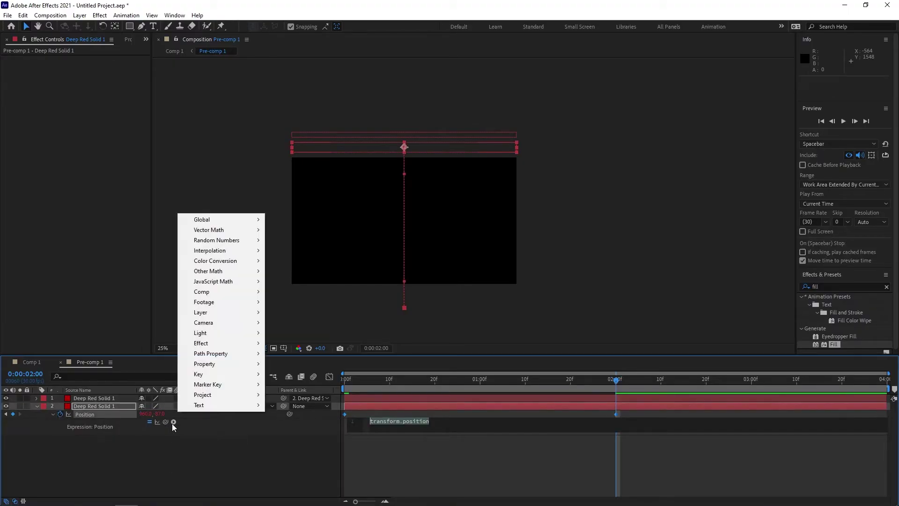
mouse_move(204, 363)
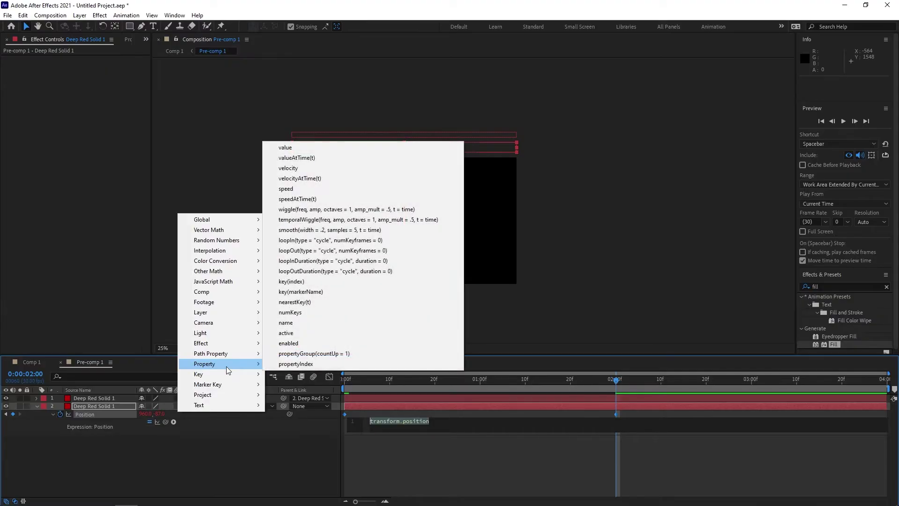
click(329, 272)
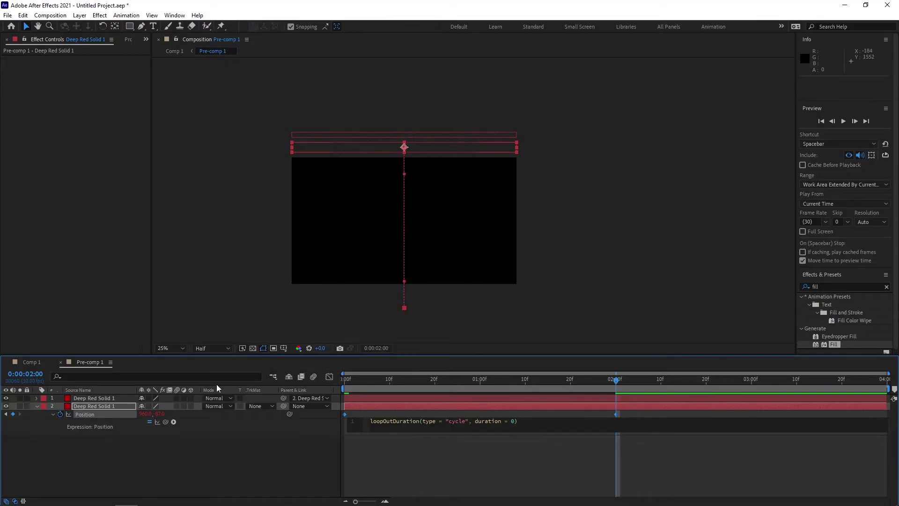
click(167, 460)
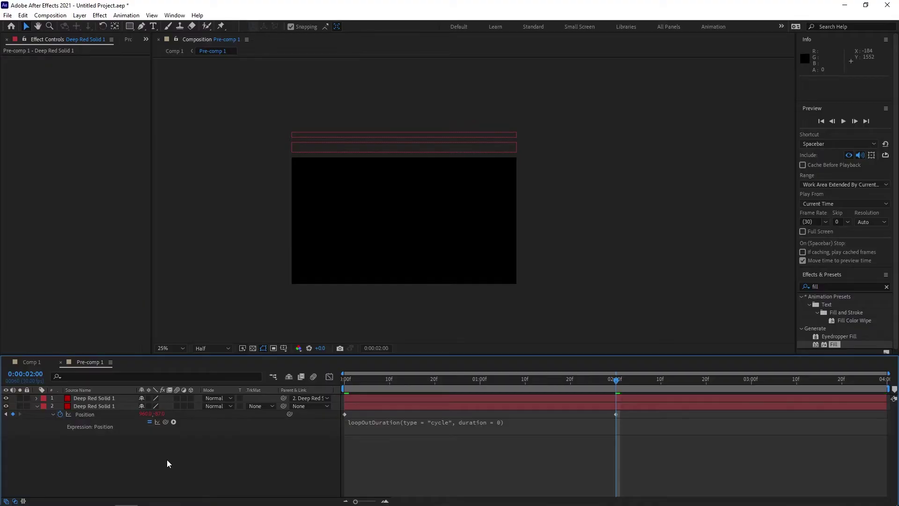
click(30, 361)
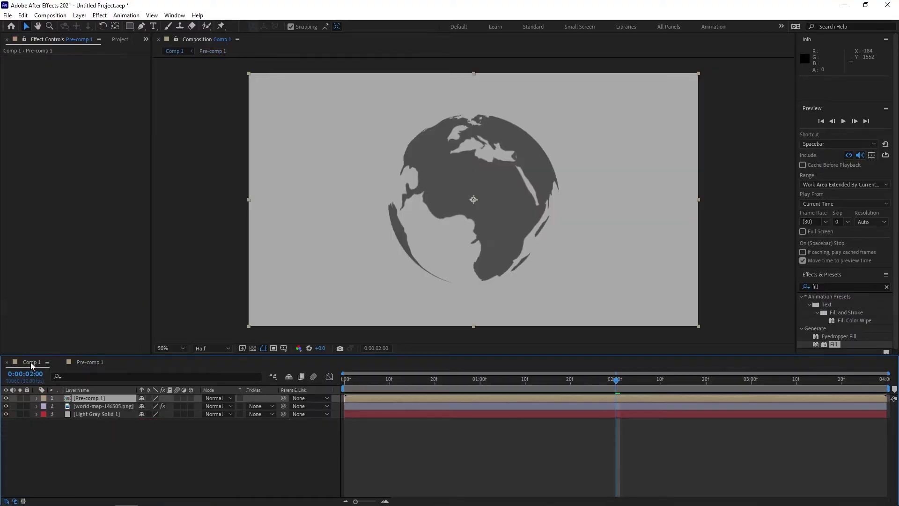
drag(617, 380, 413, 399)
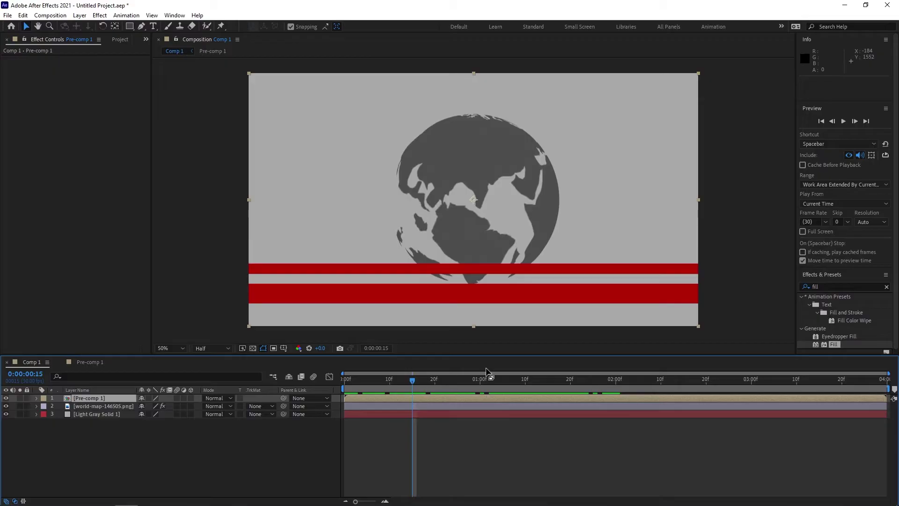
Search Effects & Presets for 'cc sphere' and apply CC Sphere to the Pre-comp 1 layer.
click(870, 287)
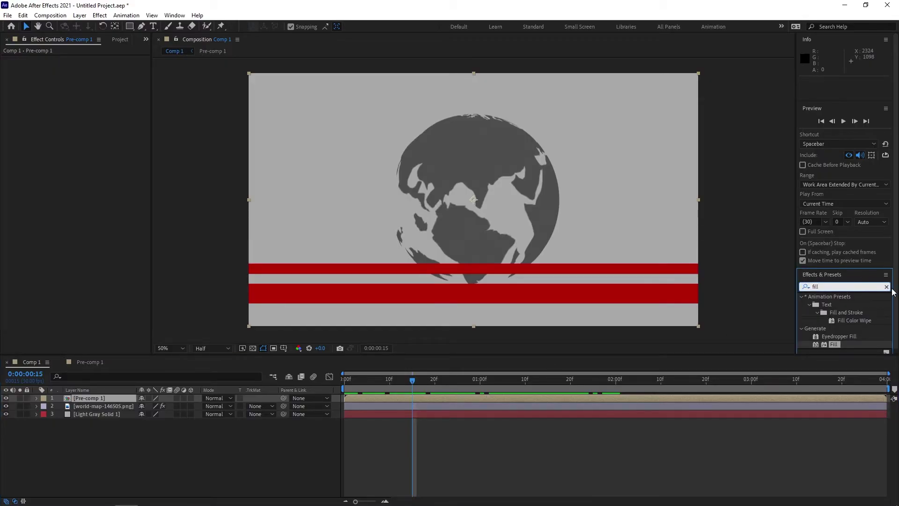
click(886, 287)
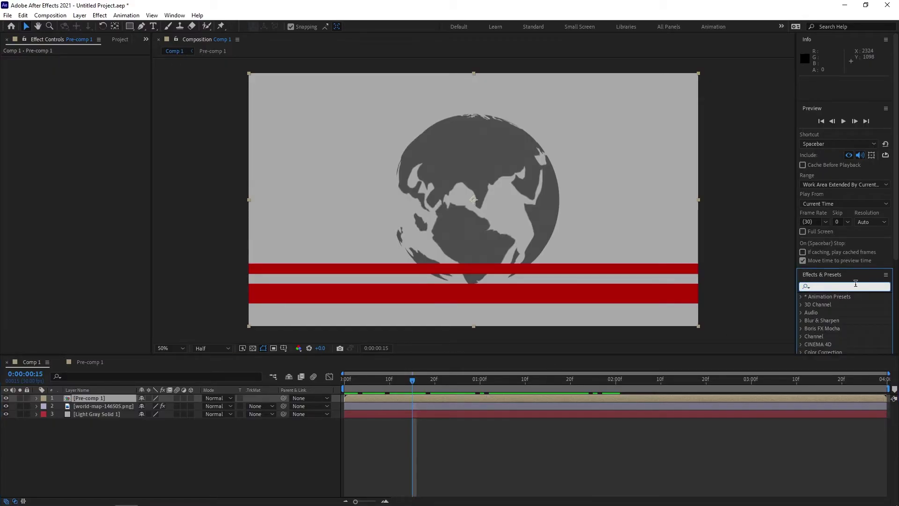
text(cc)
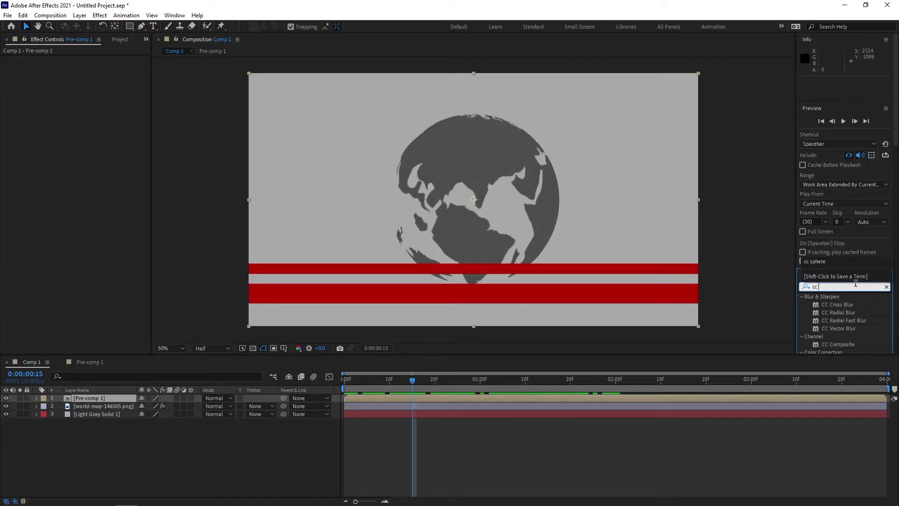
text( sphere)
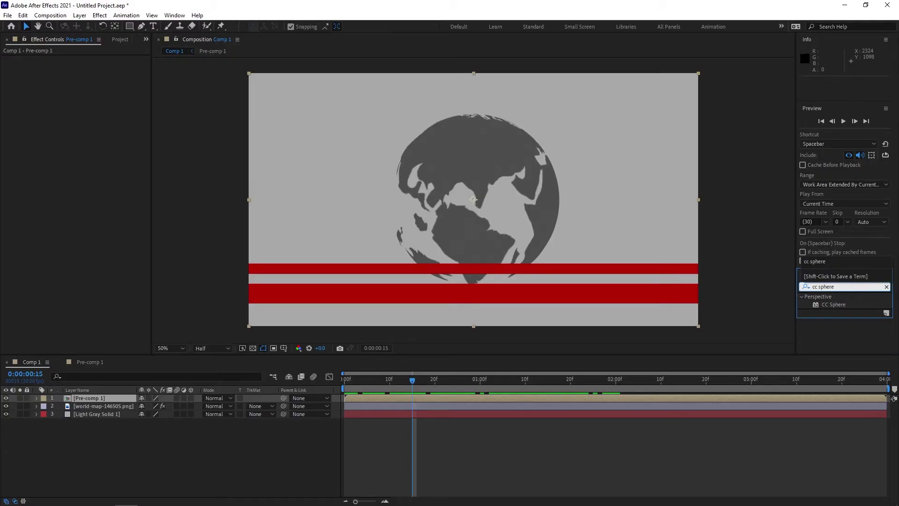
click(839, 305)
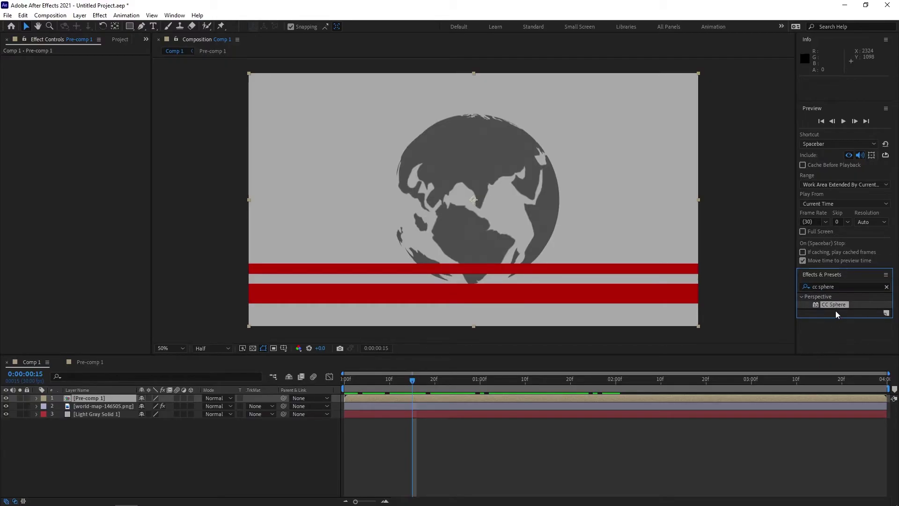
drag(838, 306, 111, 398)
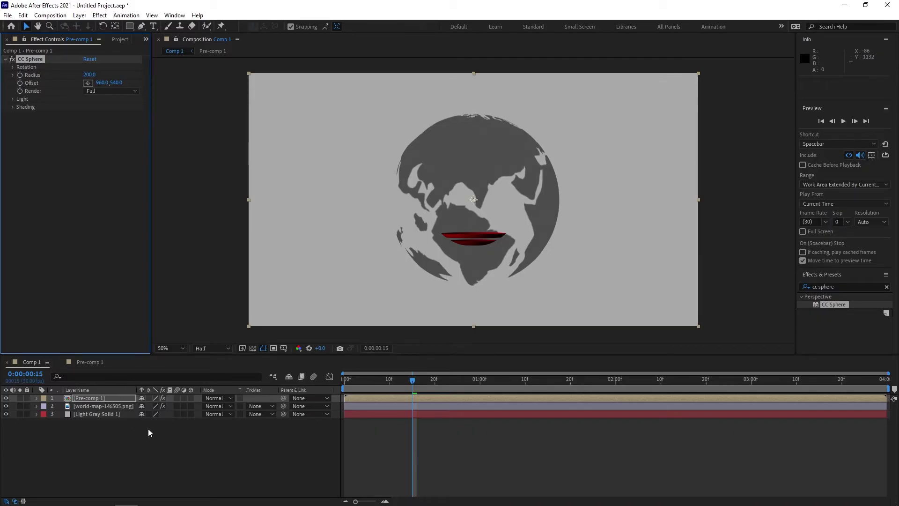
Adjust Pre-comp 1's CC Sphere Radius, settling on 380 after trying 260 and about 397.
click(94, 397)
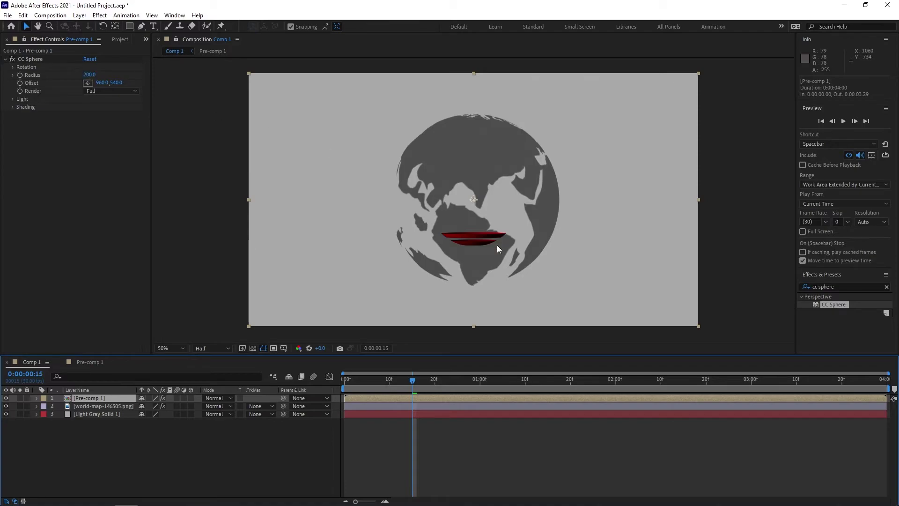
click(89, 75)
text(260)
key(Return)
drag(124, 80, 147, 82)
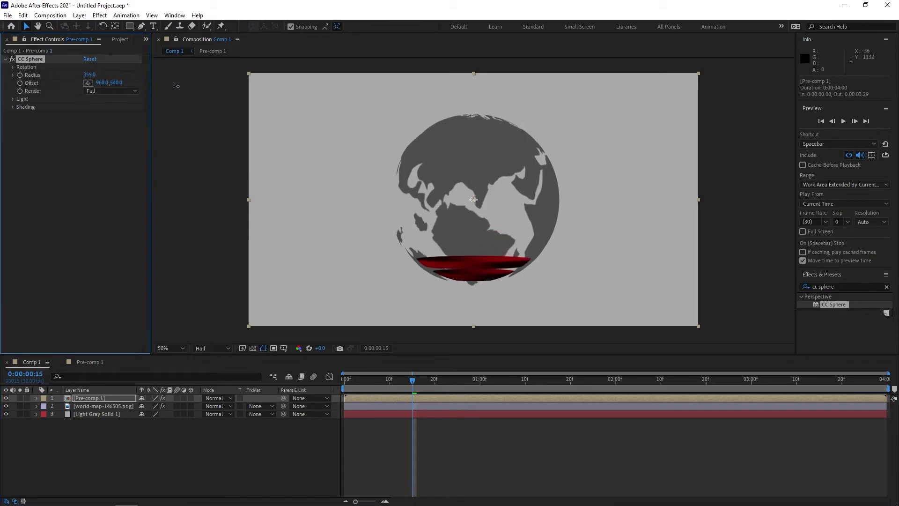
drag(177, 87, 199, 91)
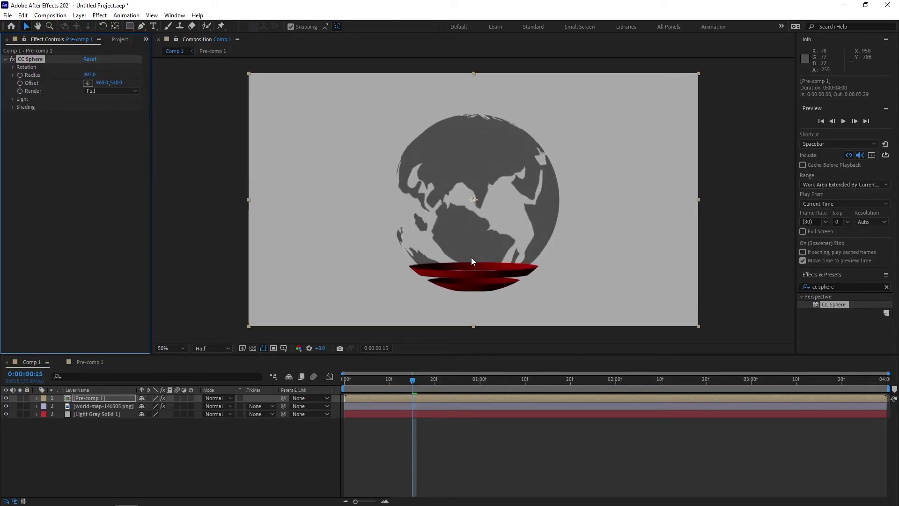
drag(412, 383, 468, 384)
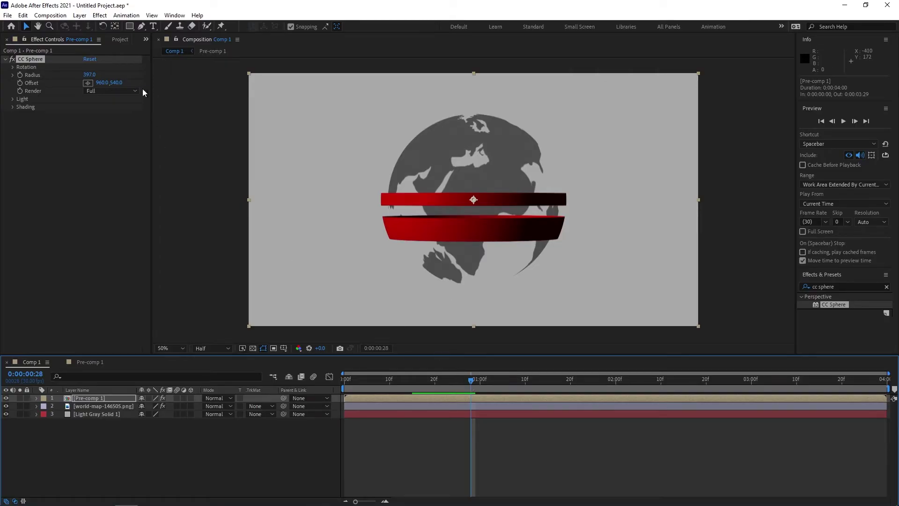
click(89, 75)
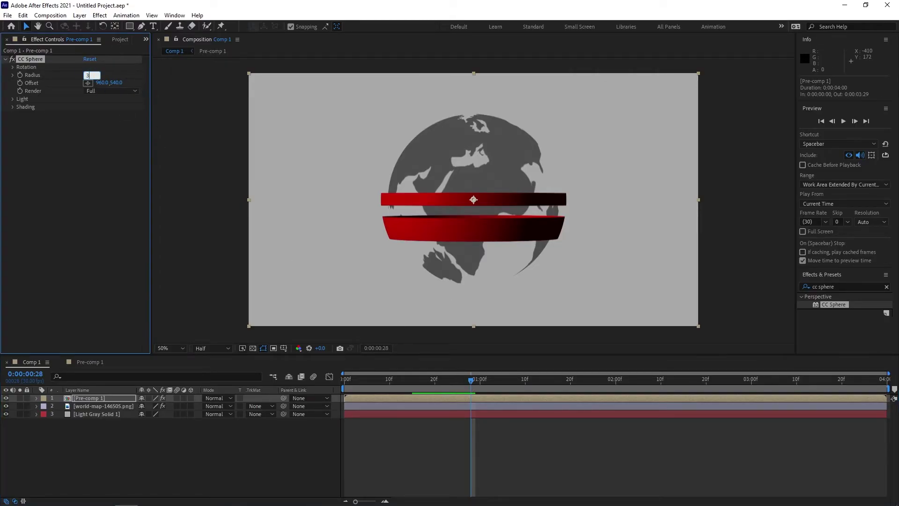
key(Return)
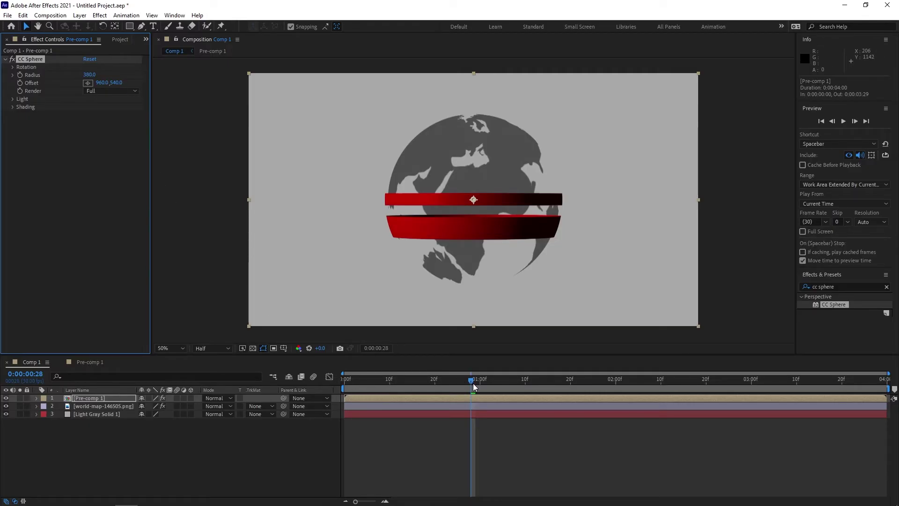
Give CC Sphere a Rotation X of -20° and a Rotation Z of 14°, then preview the loop.
click(13, 68)
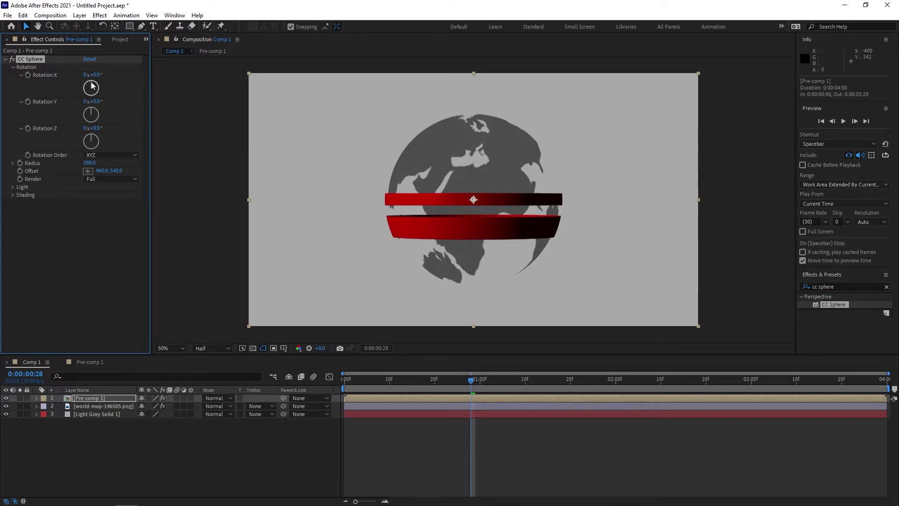
drag(92, 85, 91, 85)
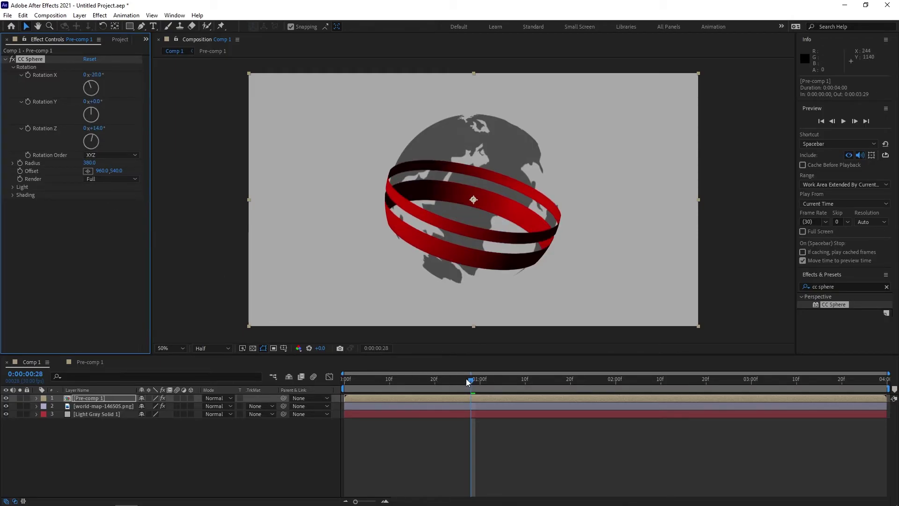
mouse_move(471, 379)
mouse_down()
mouse_move(364, 383)
mouse_move(648, 371)
mouse_move(740, 360)
mouse_move(806, 335)
mouse_move(864, 327)
mouse_move(324, 350)
mouse_move(566, 358)
mouse_move(329, 361)
mouse_up()
key(space)
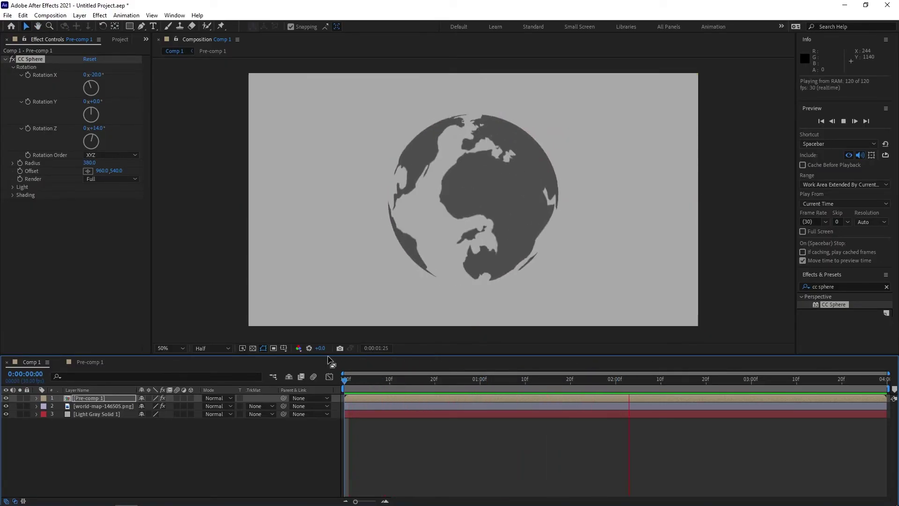
key(space)
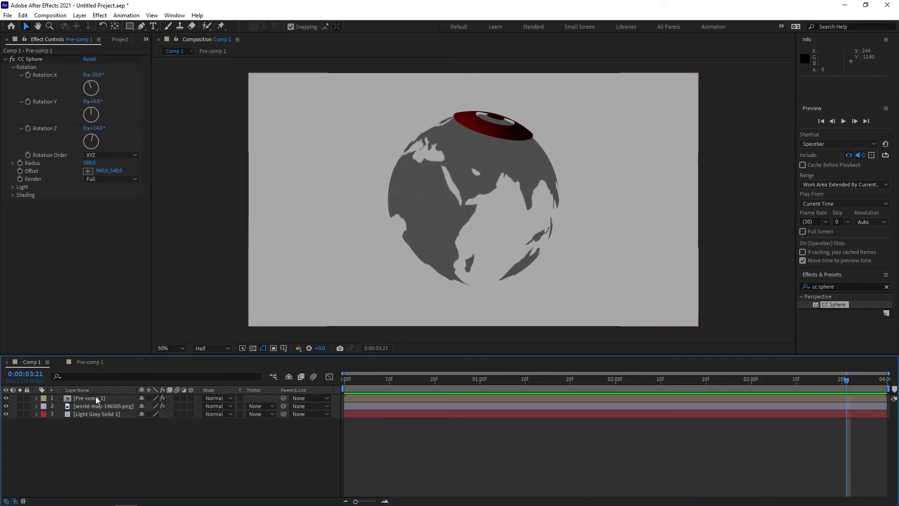
Duplicate Pre-comp 1 and move the copy beneath the world map layer.
click(96, 396)
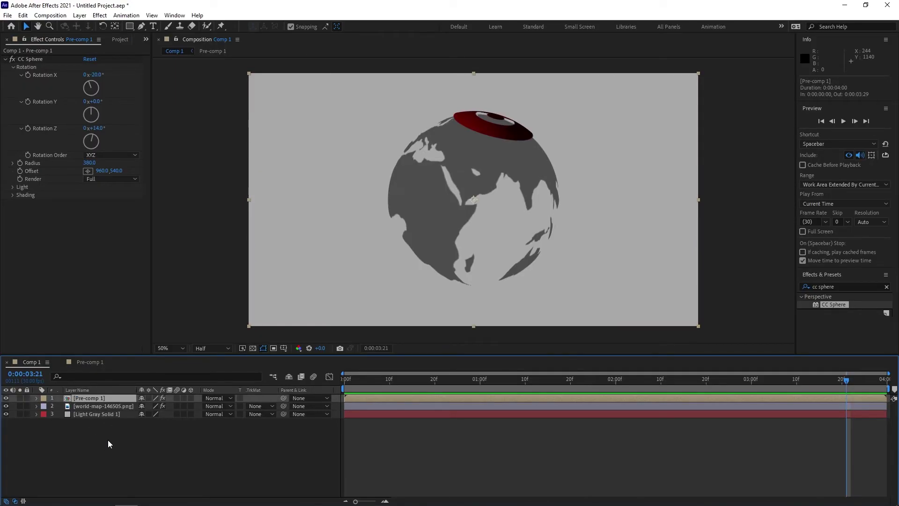
key(ctrl+d)
click(96, 404)
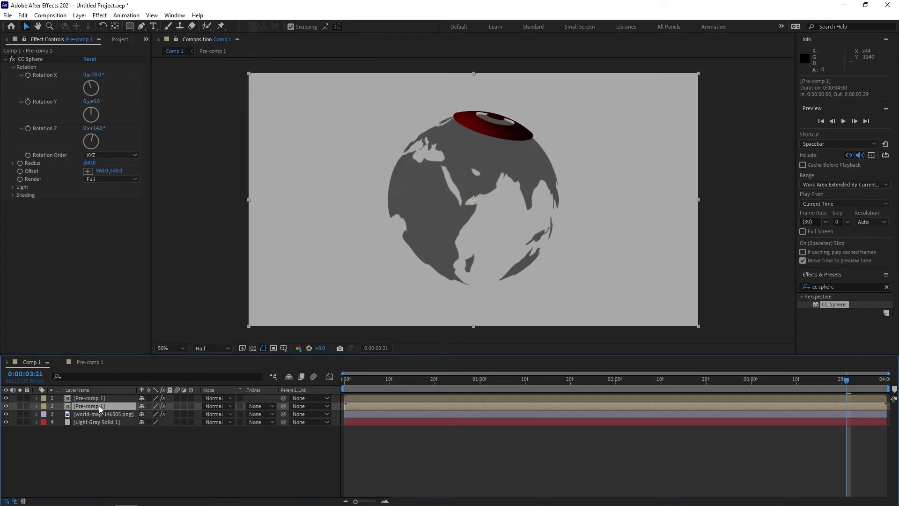
drag(100, 405, 107, 418)
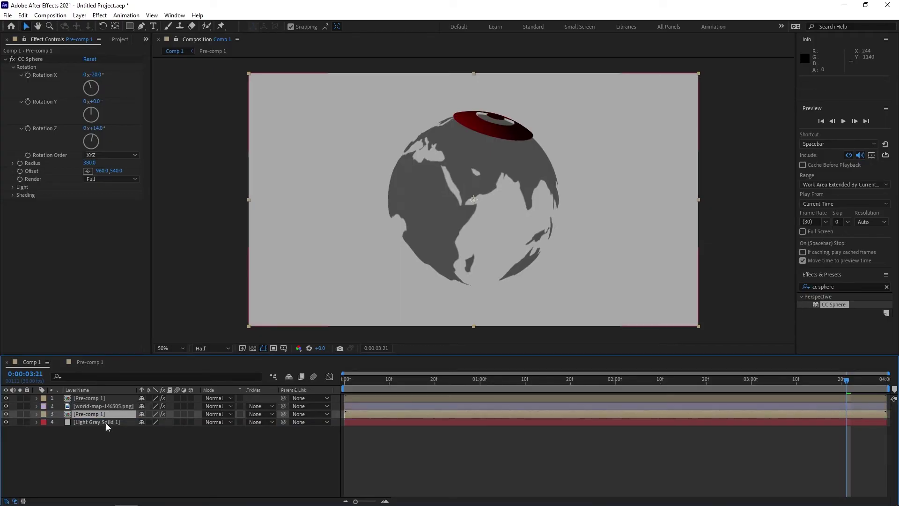
click(93, 398)
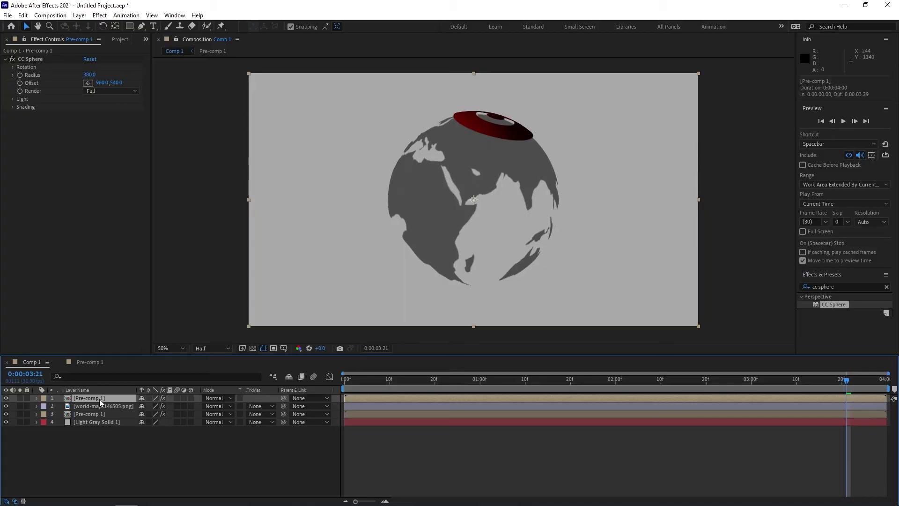
Rename the duplicate layer to 'Pre-comp 2'.
click(102, 413)
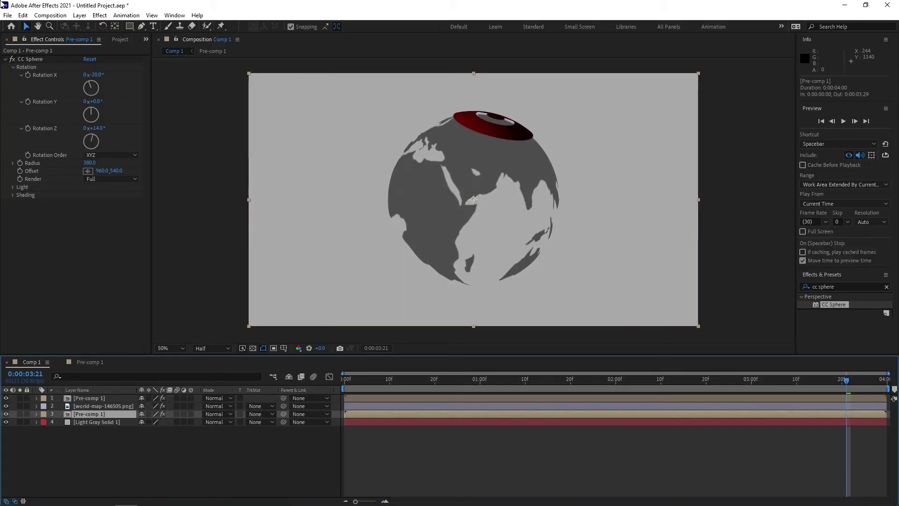
key(Return)
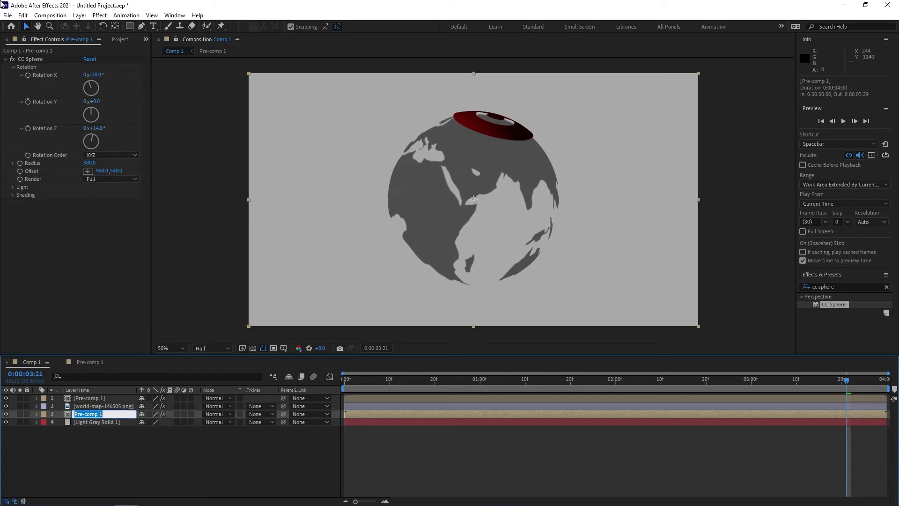
key(Right)
key(BackSpace)
text(2)
key(Return)
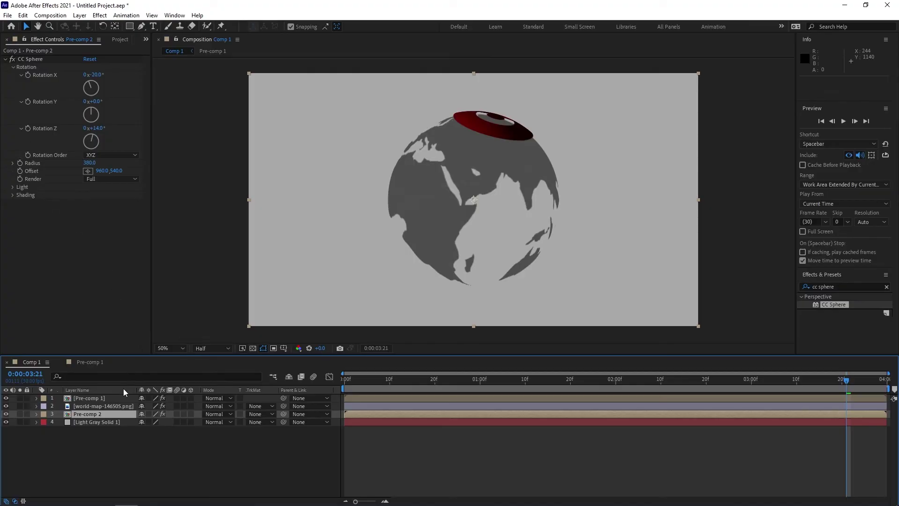
Open Pre-comp 1, dismiss the live update warning, then return to Comp 1 and preview.
click(103, 398)
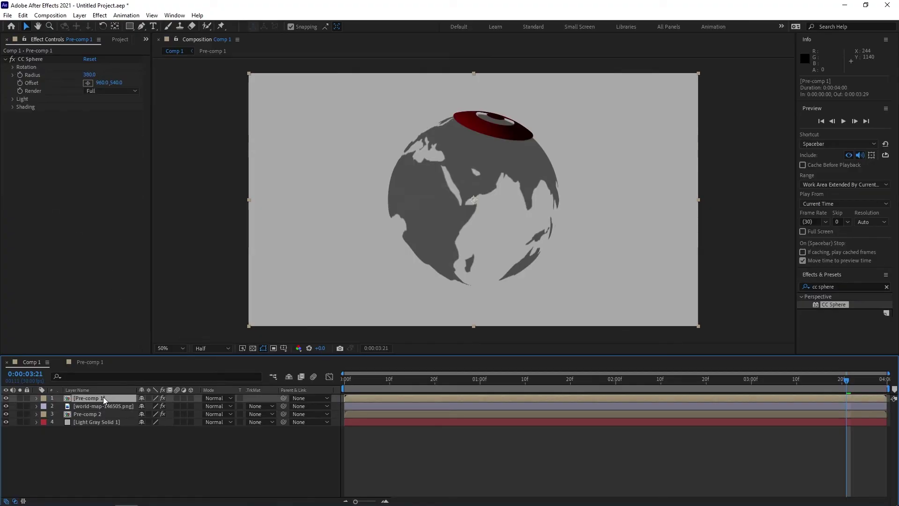
click(98, 365)
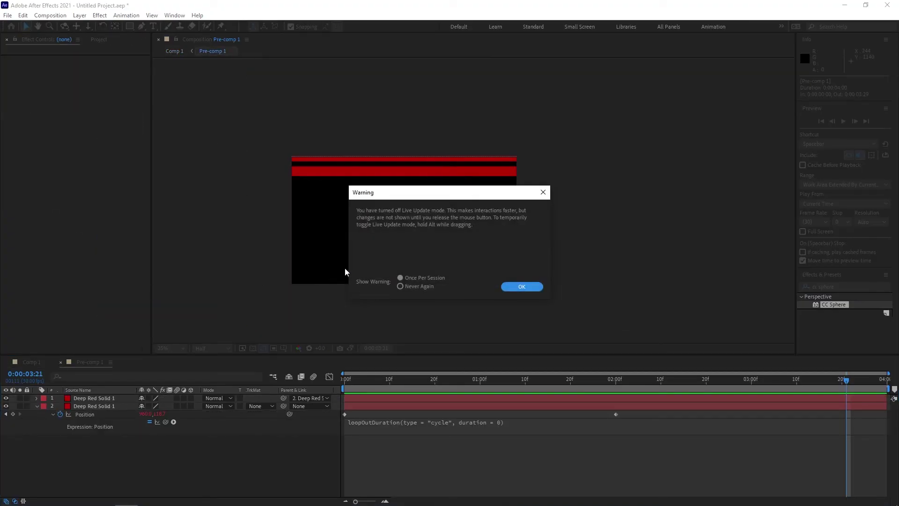
click(522, 286)
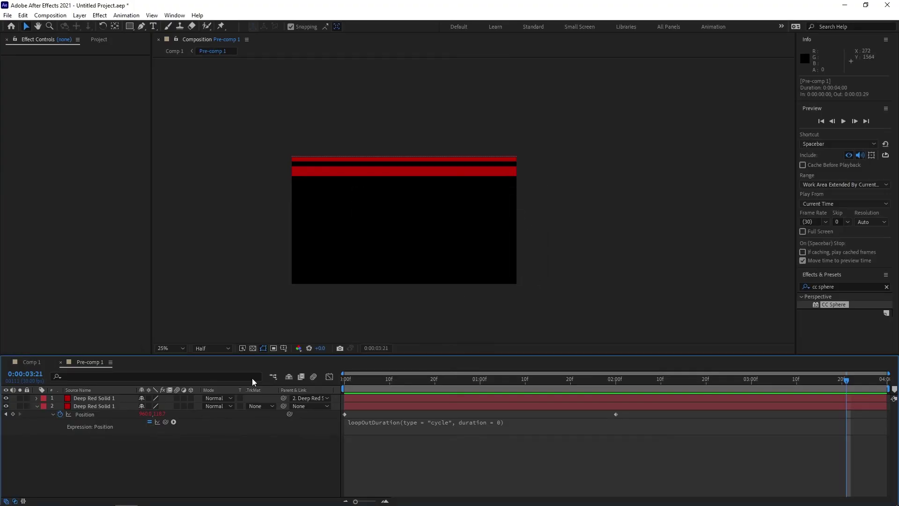
click(36, 361)
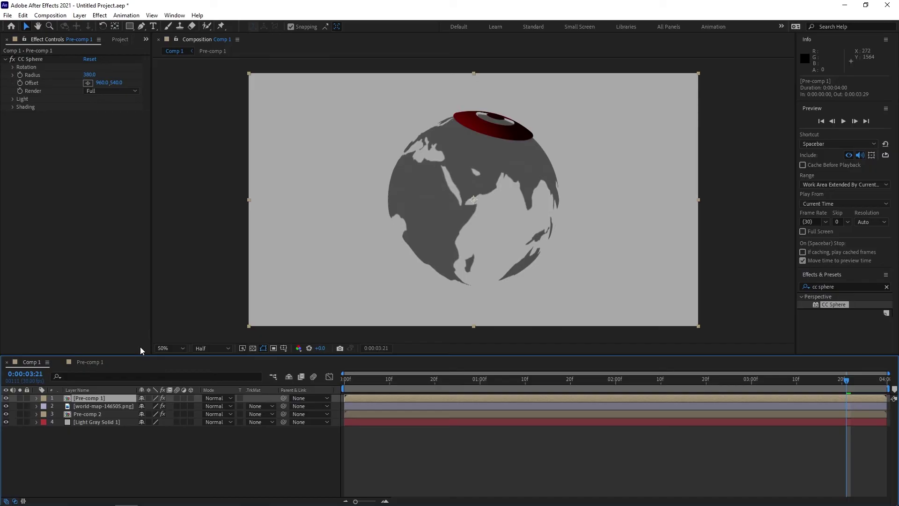
drag(846, 385, 335, 389)
key(space)
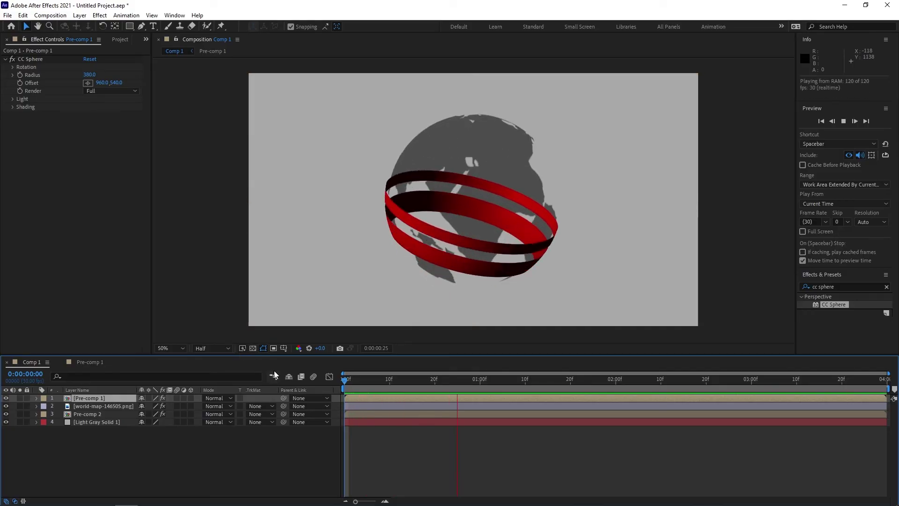
key(space)
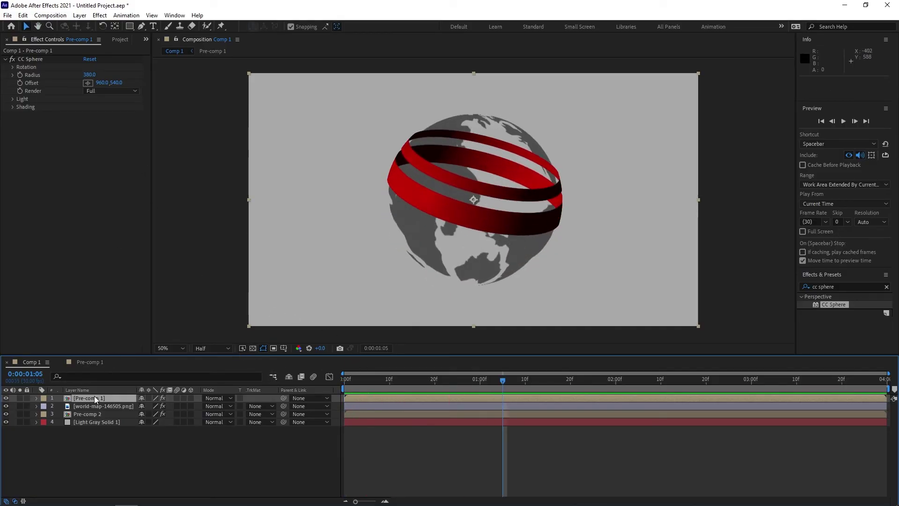
Set Pre-comp 1's CC Sphere Render mode to Outside.
click(94, 397)
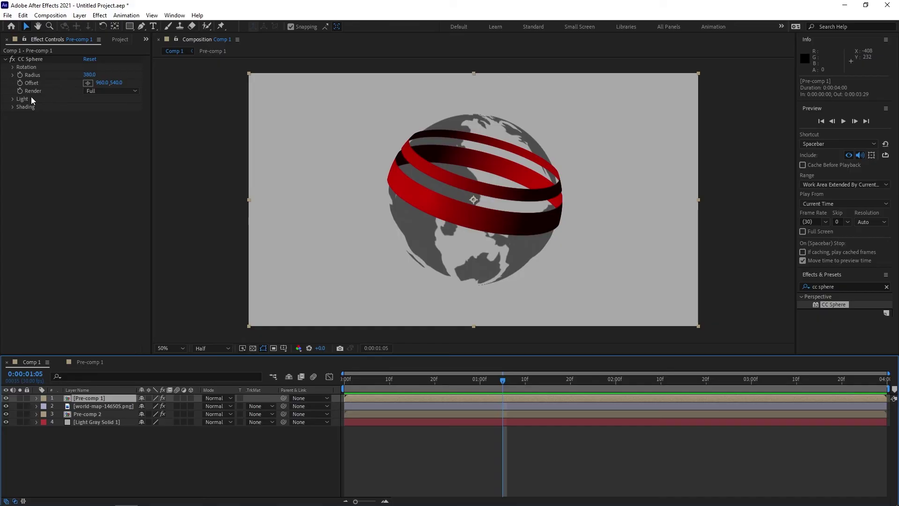
click(129, 90)
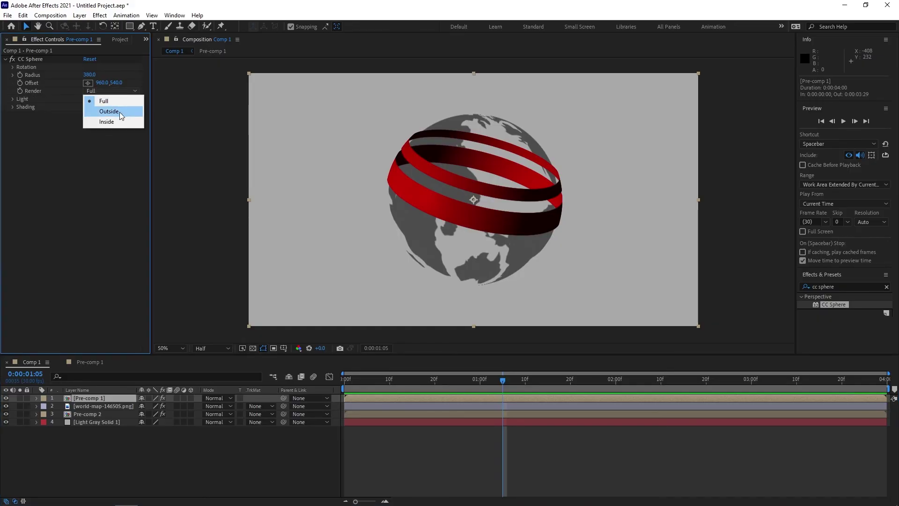
click(120, 112)
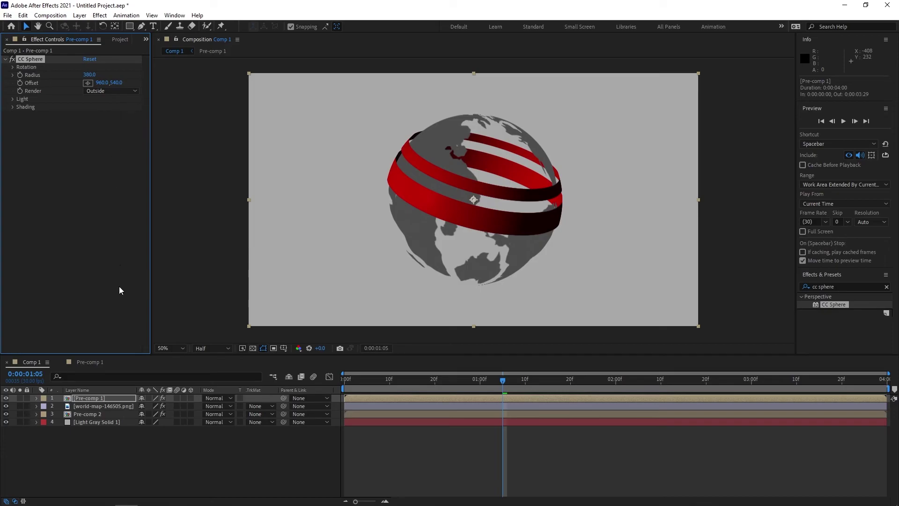
Set Pre-comp 2's CC Sphere Render mode to Inside.
click(94, 413)
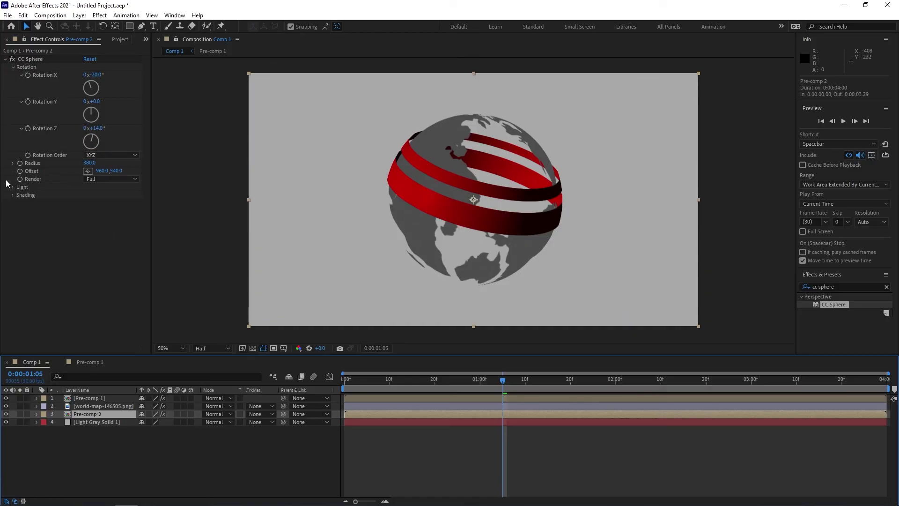
click(118, 182)
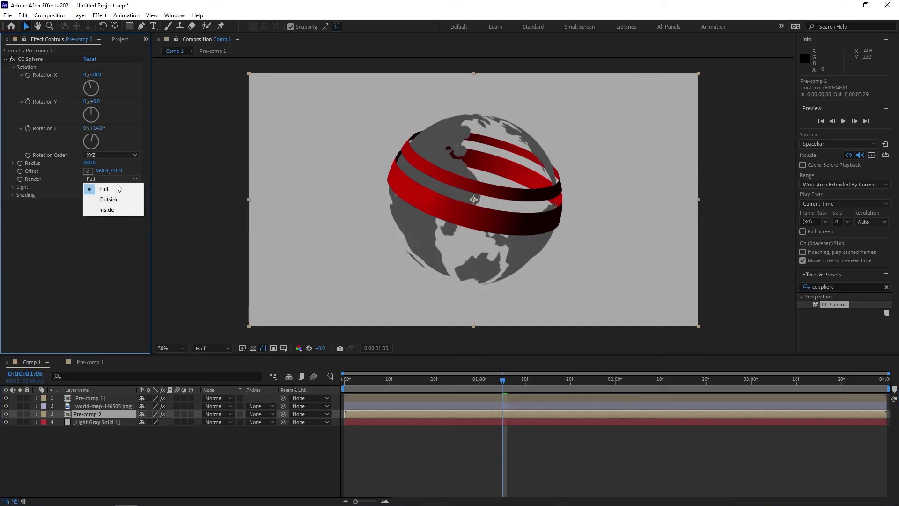
click(109, 210)
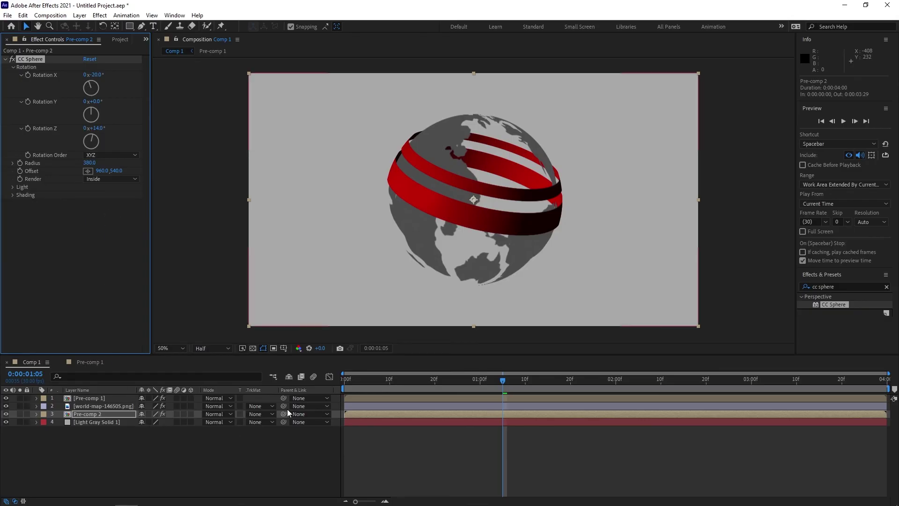
Rewind to the start and play a preview of the banded globe.
click(454, 380)
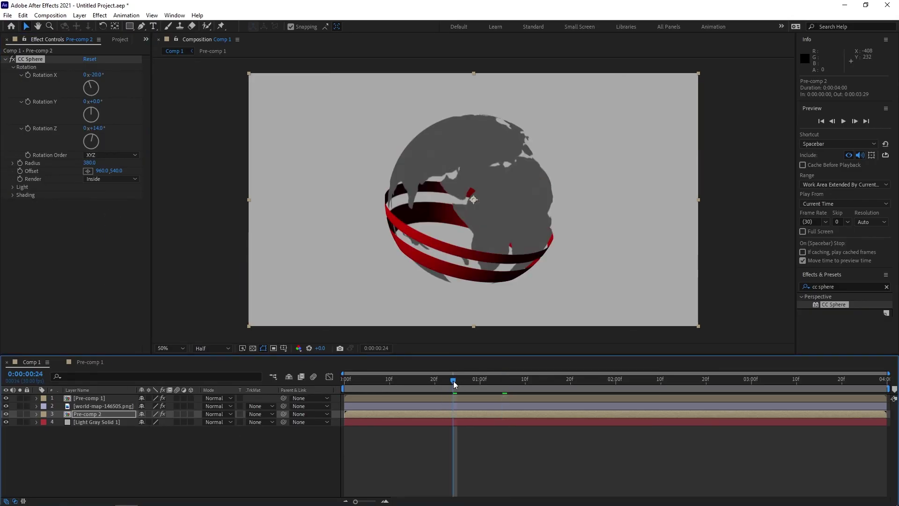
drag(453, 381, 317, 375)
key(space)
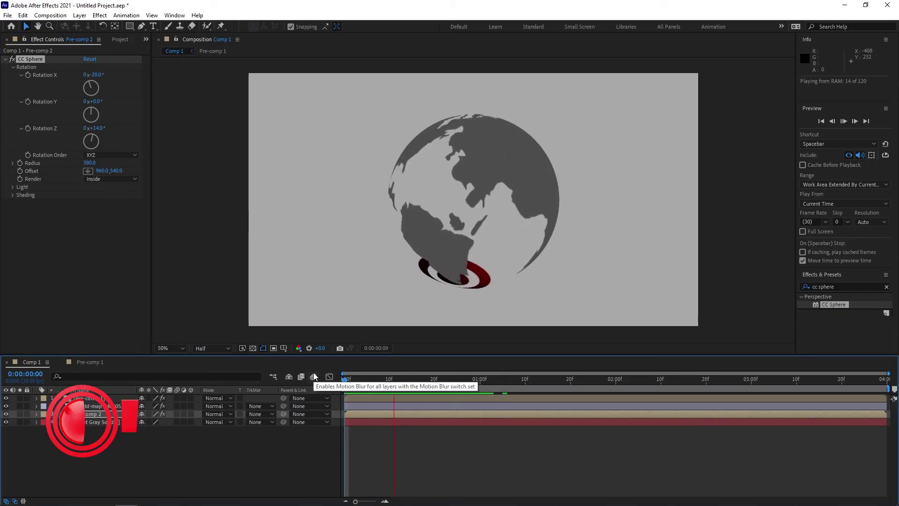